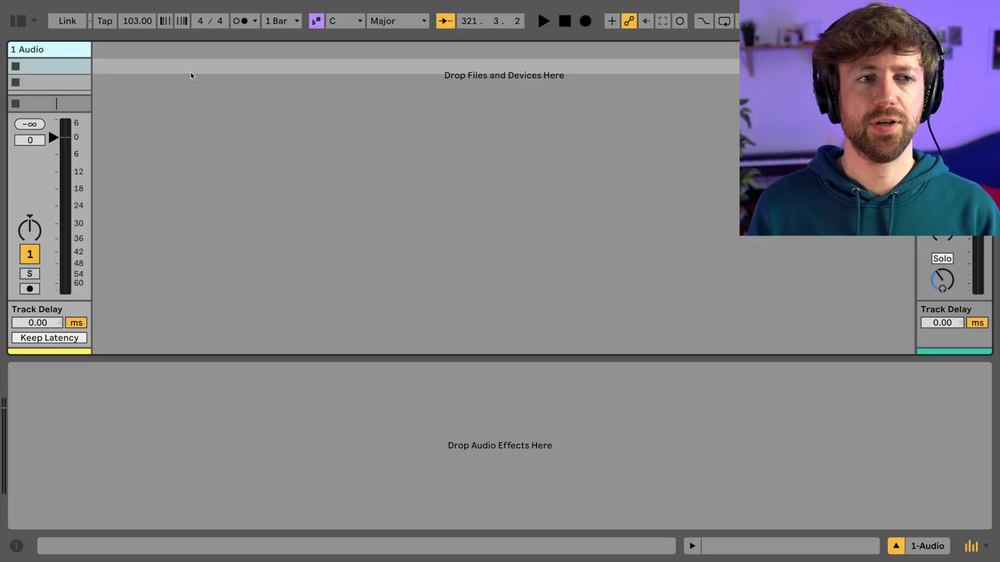
# Step: Insert a new MIDI track beside the existing audio track and delete the audio track
pyautogui.click(194, 87)
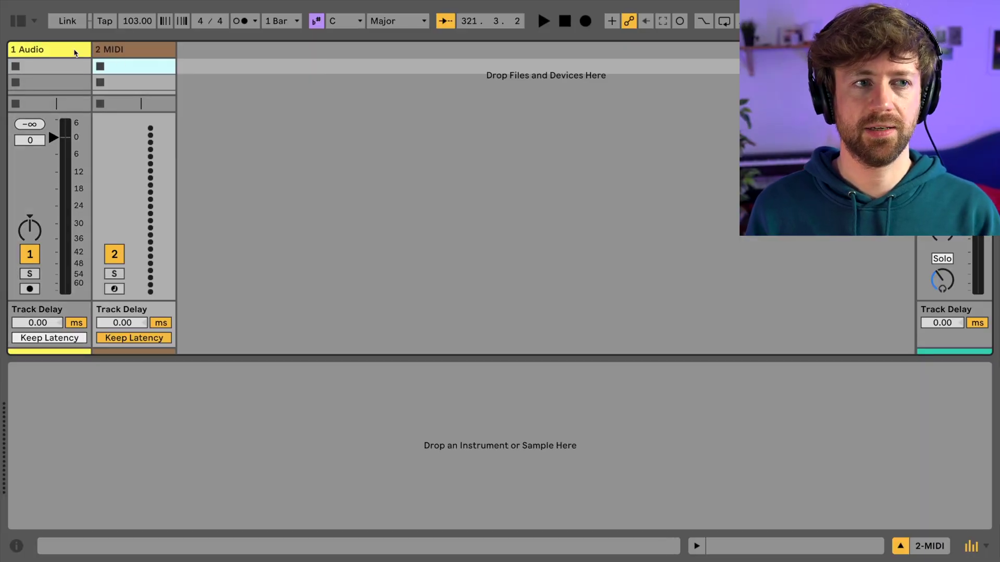
pyautogui.click(74, 49)
pyautogui.press('Delete')
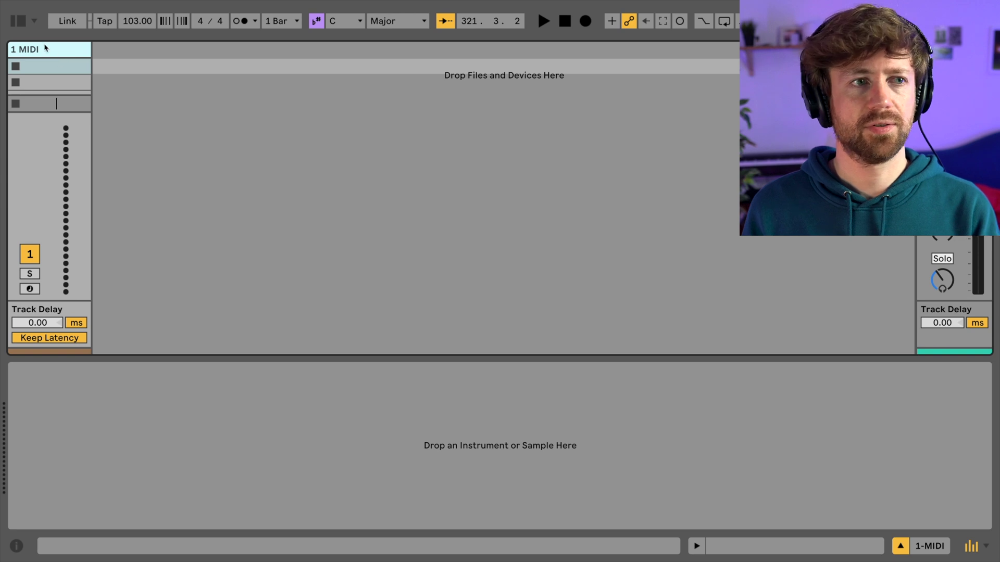
# Step: Search the Sounds library for "sent", load the Sentient Shadows preset onto the MIDI track, and hide the browser
pyautogui.click(18, 23)
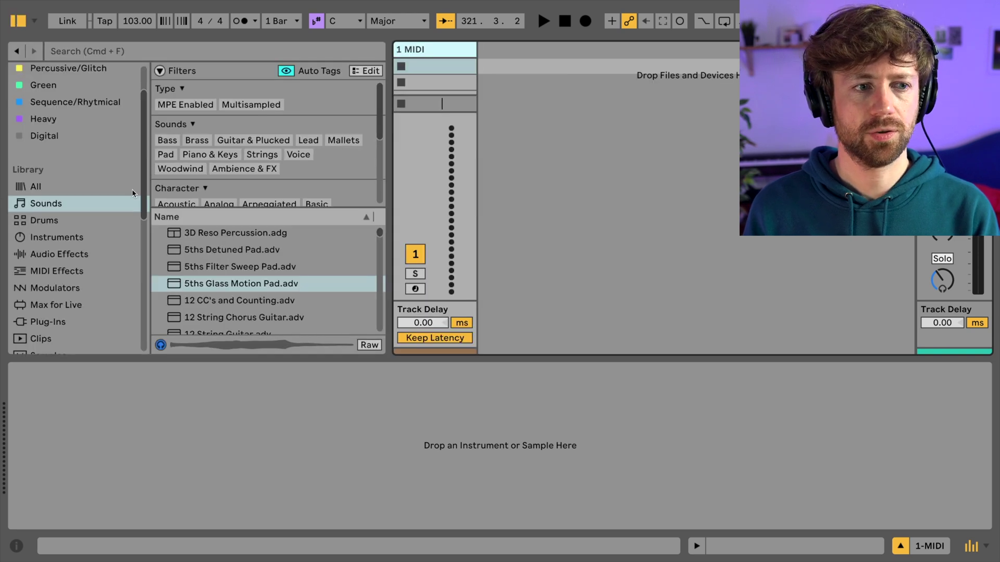
pyautogui.click(46, 209)
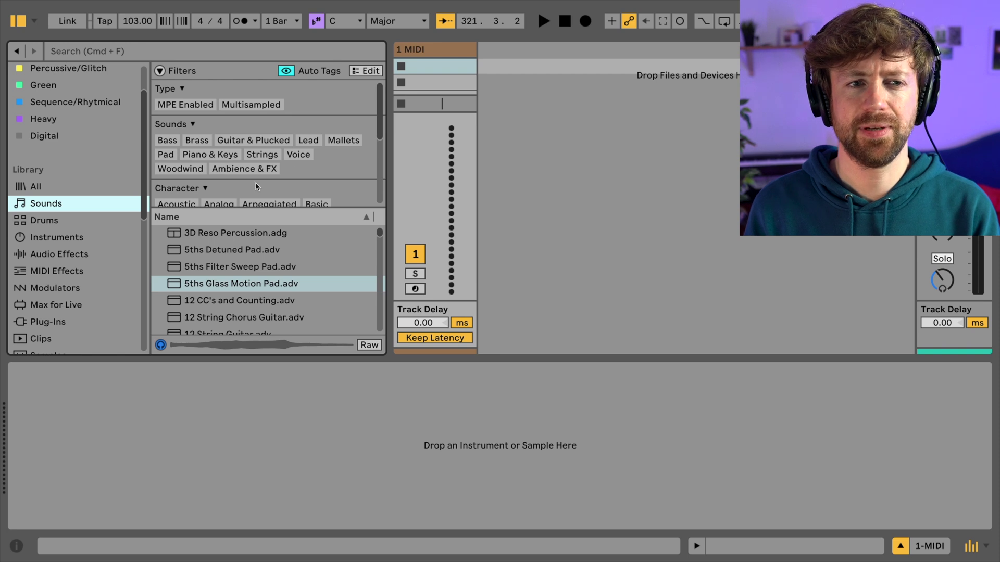
pyautogui.click(143, 52)
pyautogui.write('sent')
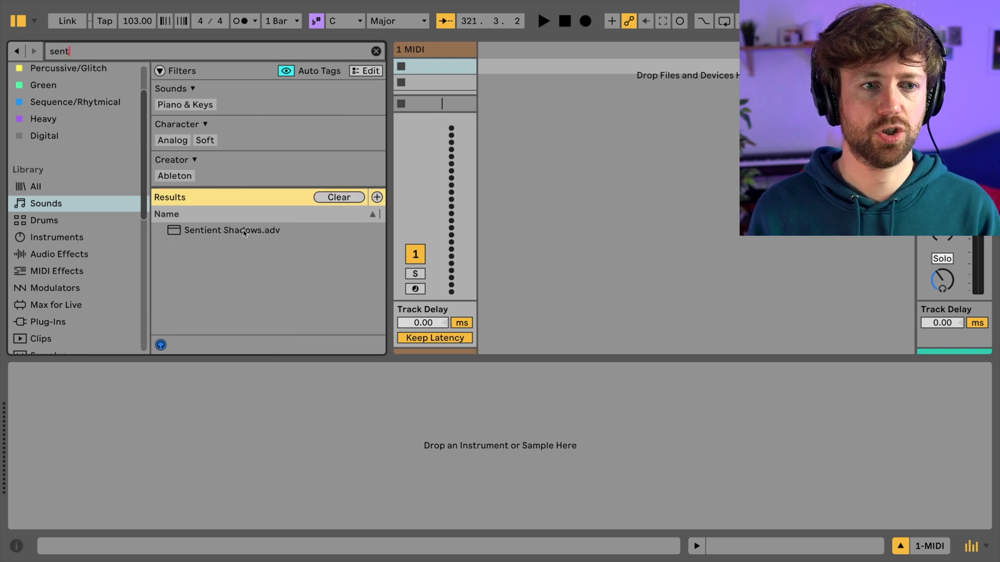
pyautogui.doubleClick(245, 232)
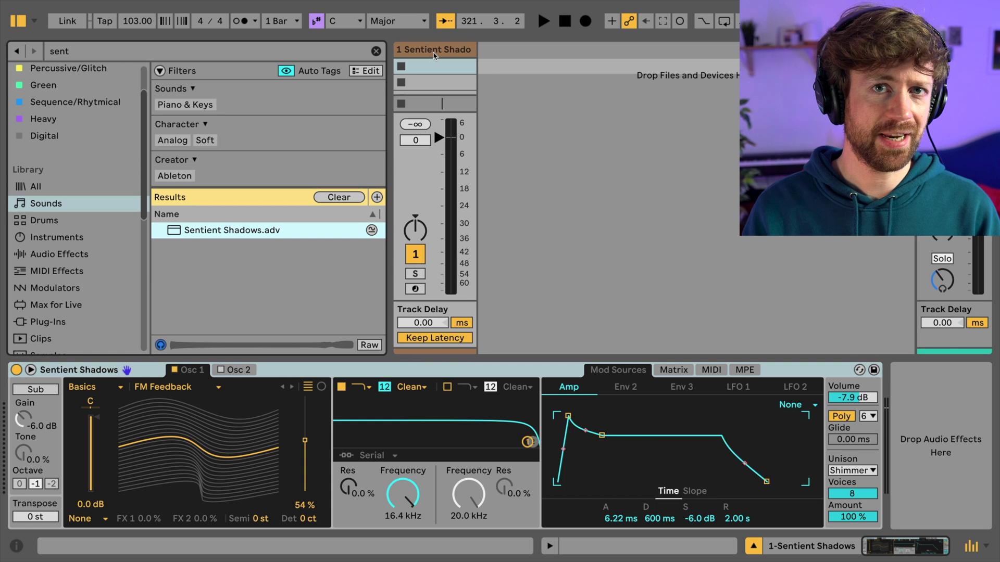
pyautogui.hotkey('ctrl', 'alt', 'b')
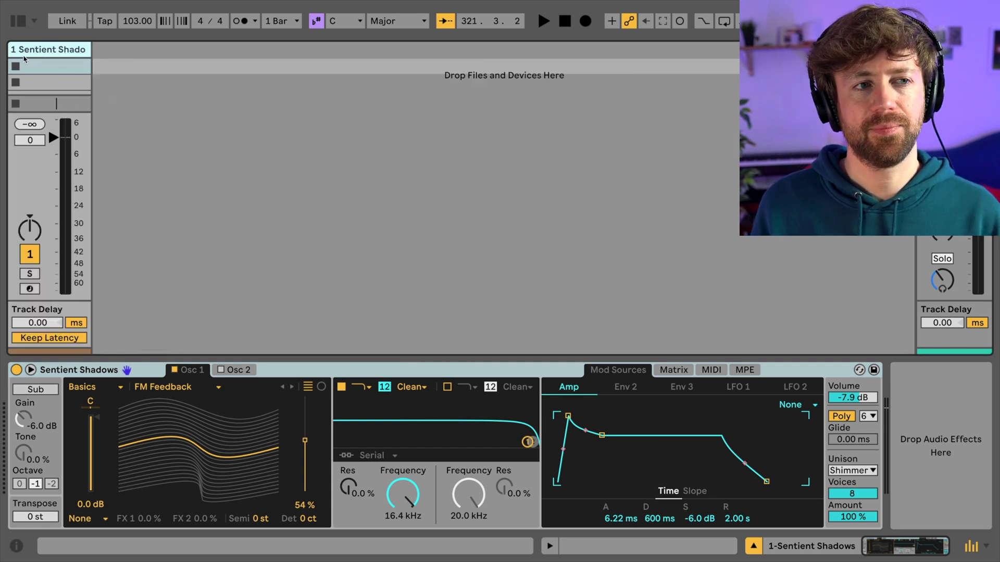
# Step: Insert a second MIDI track and move it ahead of the Sentient Shadows track
pyautogui.rightClick(121, 71)
pyautogui.click(149, 89)
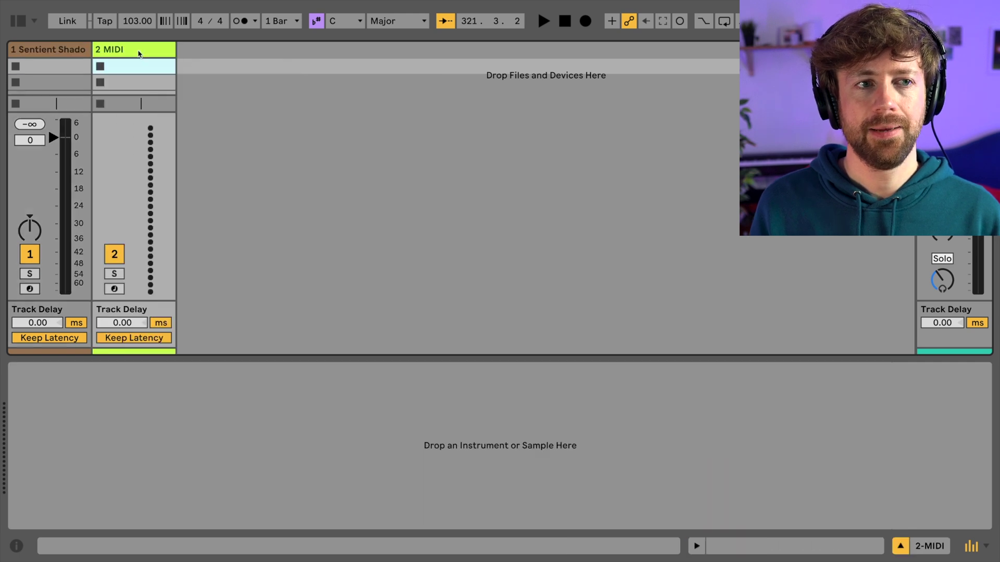
pyautogui.moveTo(127, 54); pyautogui.dragTo(30, 53)
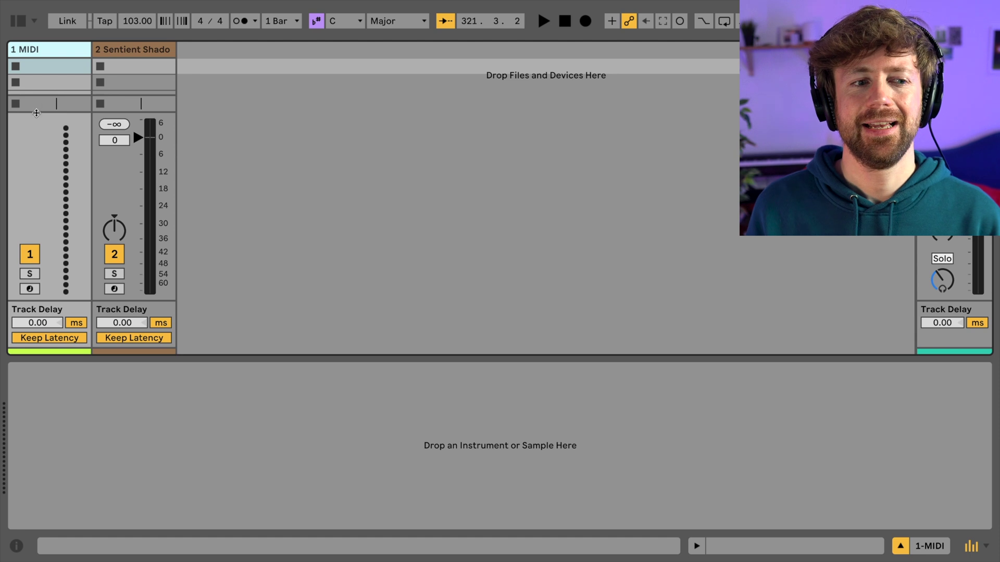
# Step: Route the empty MIDI track's output to the Sentient Shadows track and arm the Sentient Shadows track
pyautogui.click(901, 548)
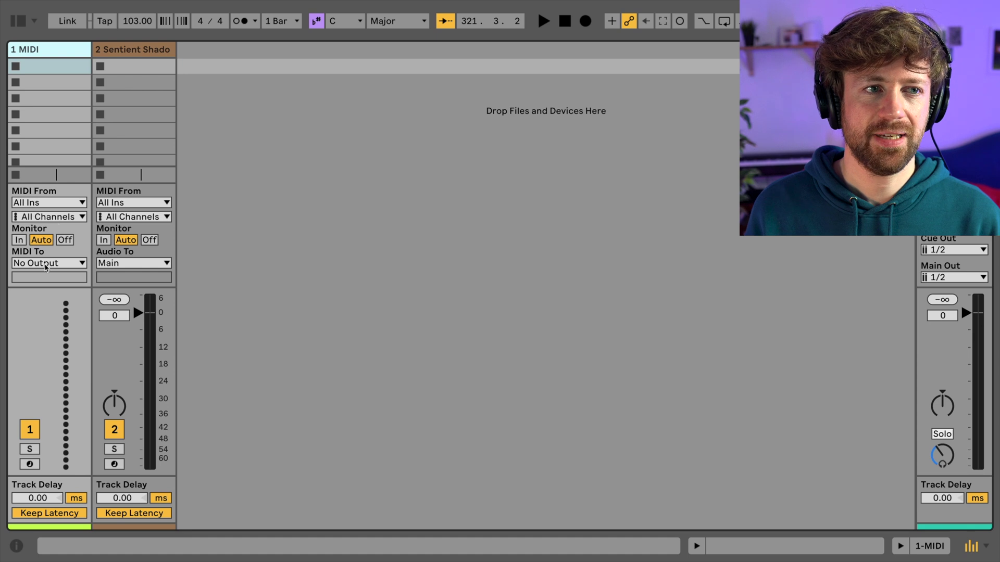
pyautogui.click(46, 267)
pyautogui.click(44, 320)
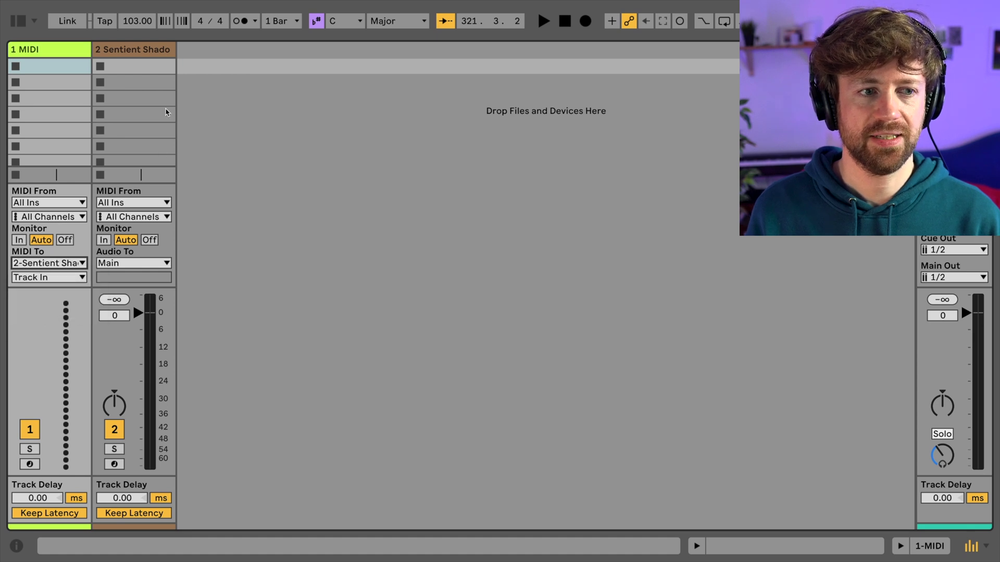
pyautogui.click(114, 464)
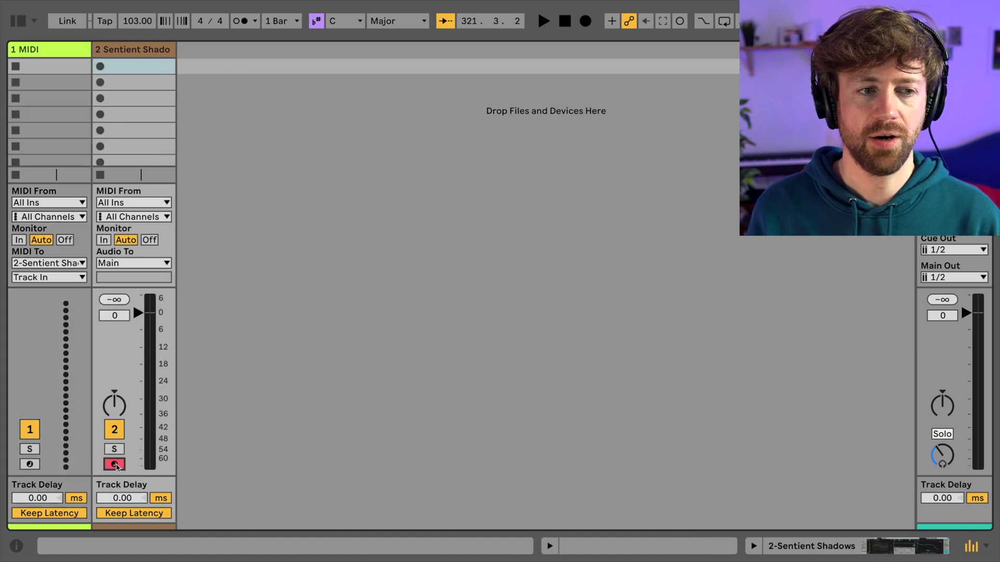
# Step: Create a clip in the MIDI track's first slot, audition a C3 test note at its start, and delete the note
pyautogui.doubleClick(36, 66)
pyautogui.doubleClick(383, 475)
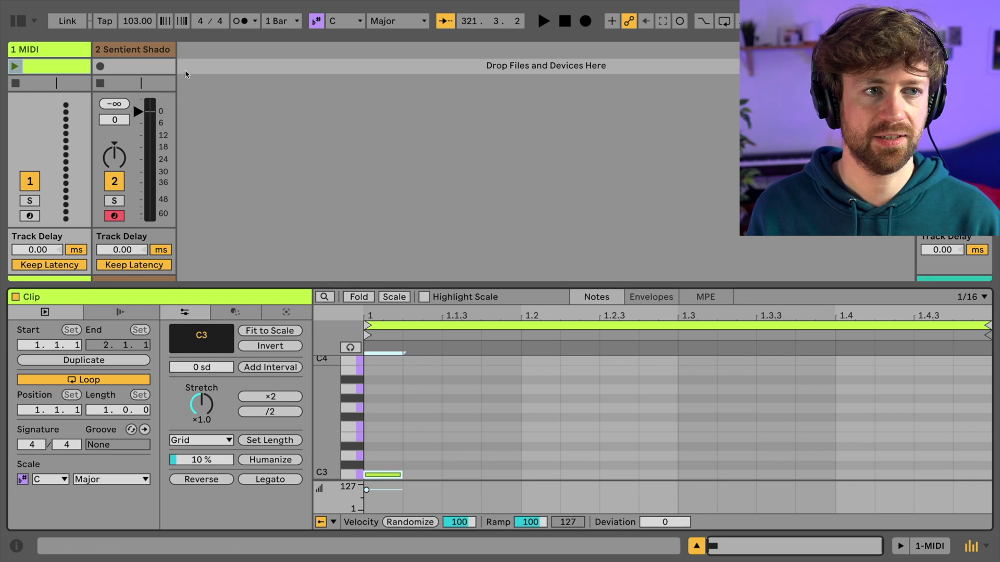
pyautogui.press('Return')
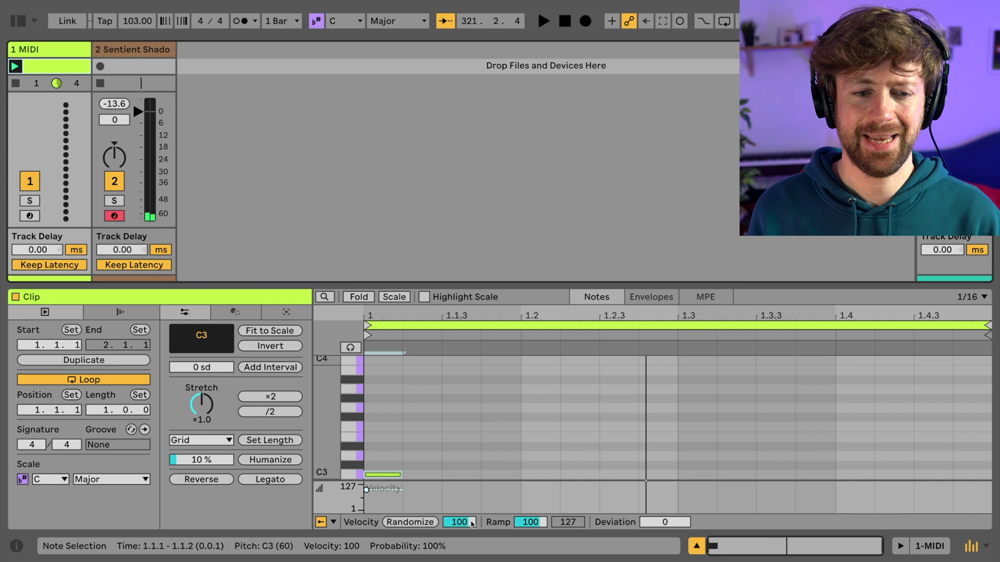
pyautogui.click(397, 478)
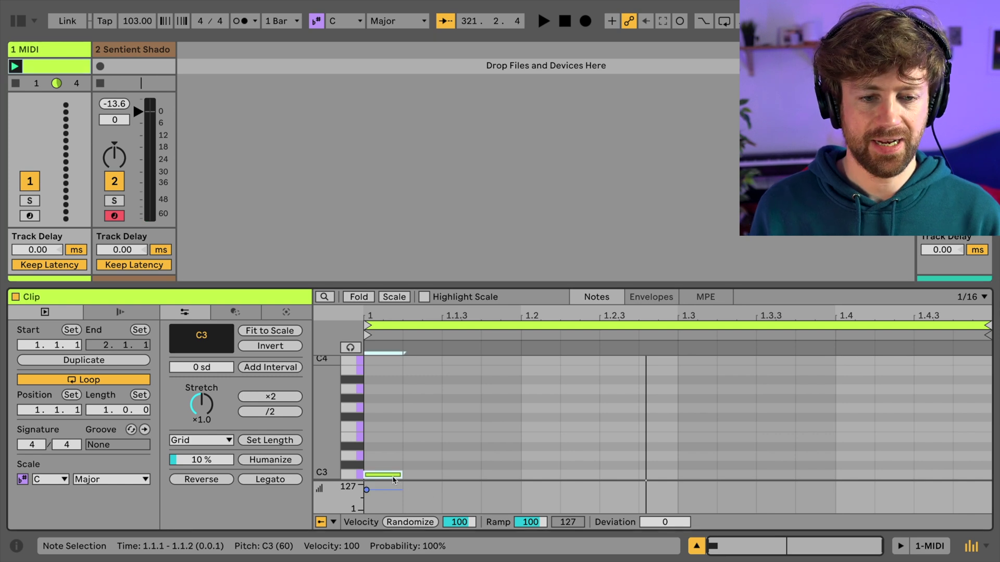
pyautogui.press('Delete')
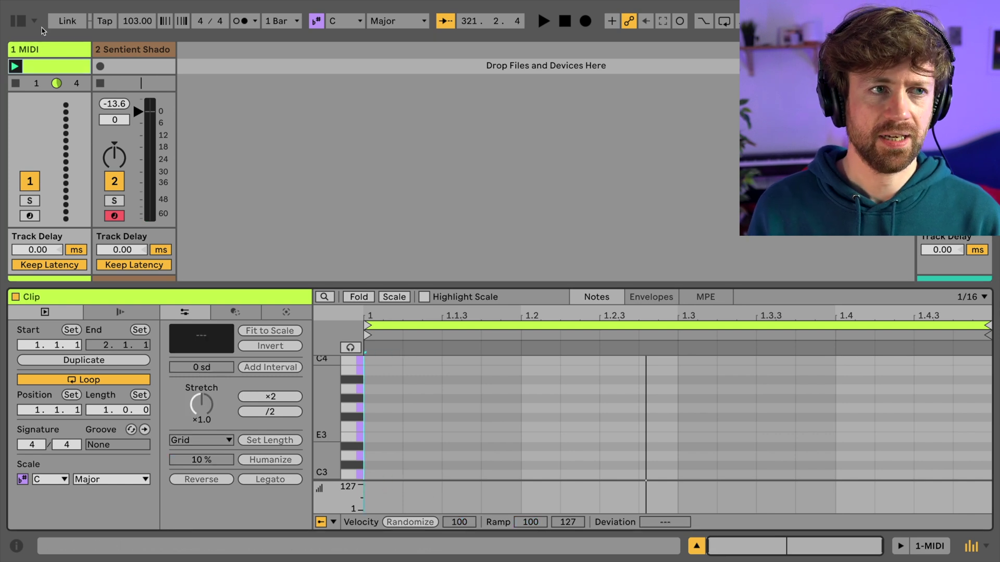
# Step: Clear the browser search and filter the Sounds library by Ambience & FX and by Piano & Keys to look through presets
pyautogui.click(19, 25)
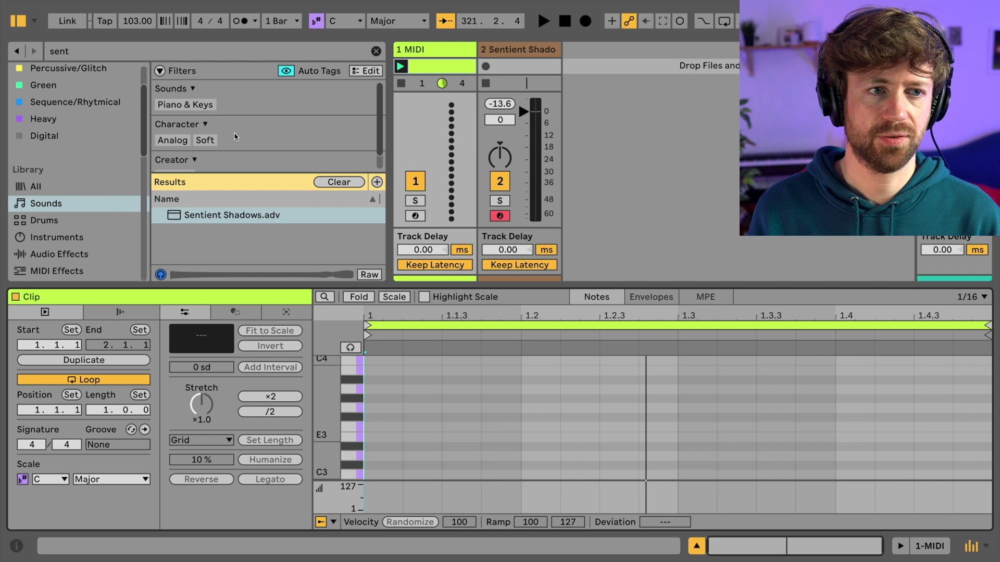
pyautogui.click(376, 51)
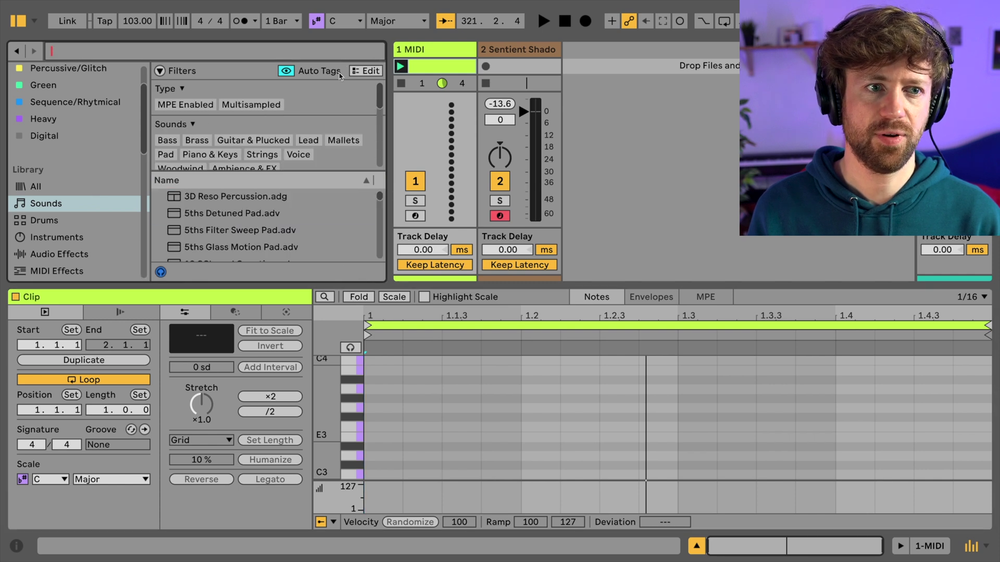
pyautogui.scroll(-1, 246, 151)
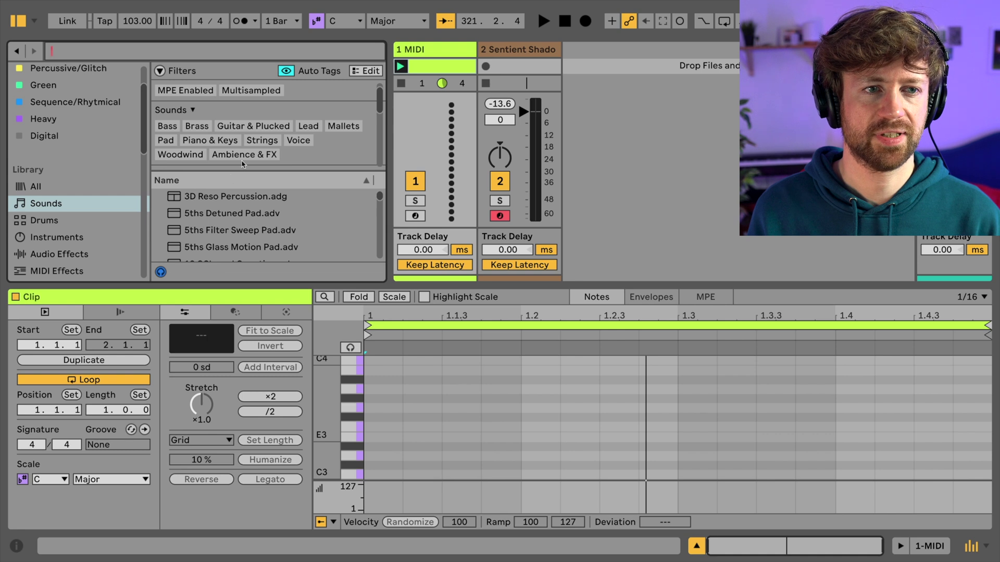
pyautogui.click(247, 159)
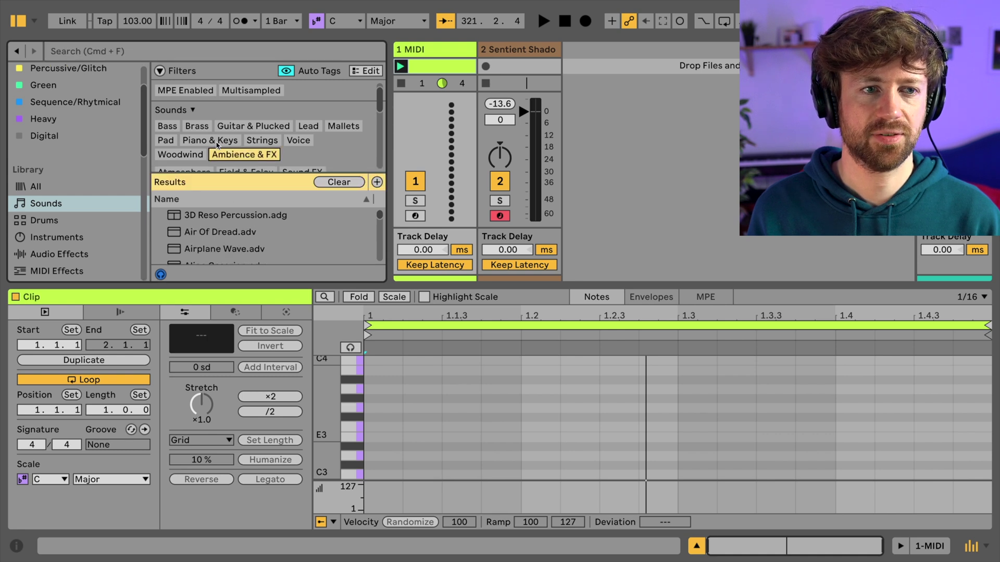
pyautogui.click(217, 145)
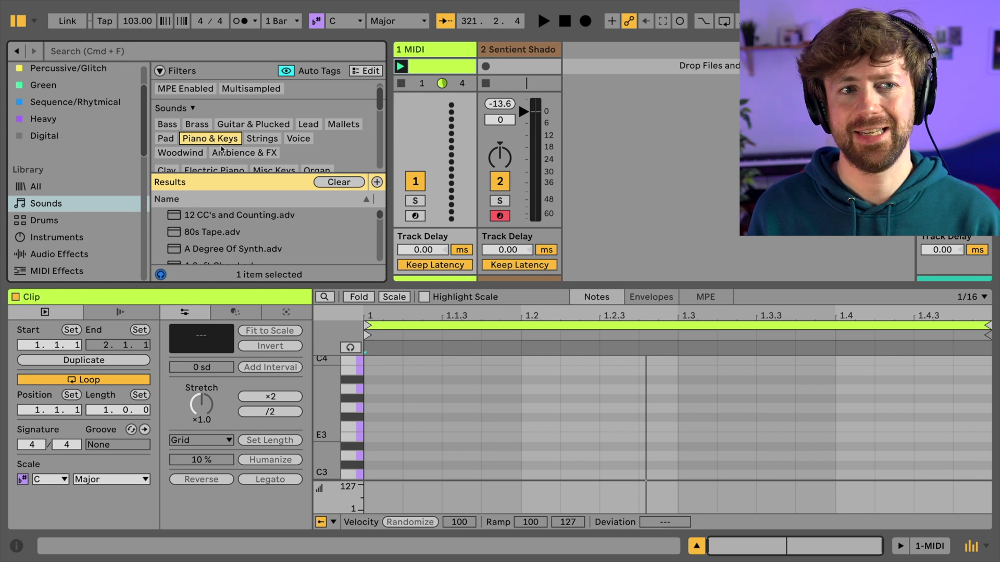
pyautogui.press('super+alt+b')
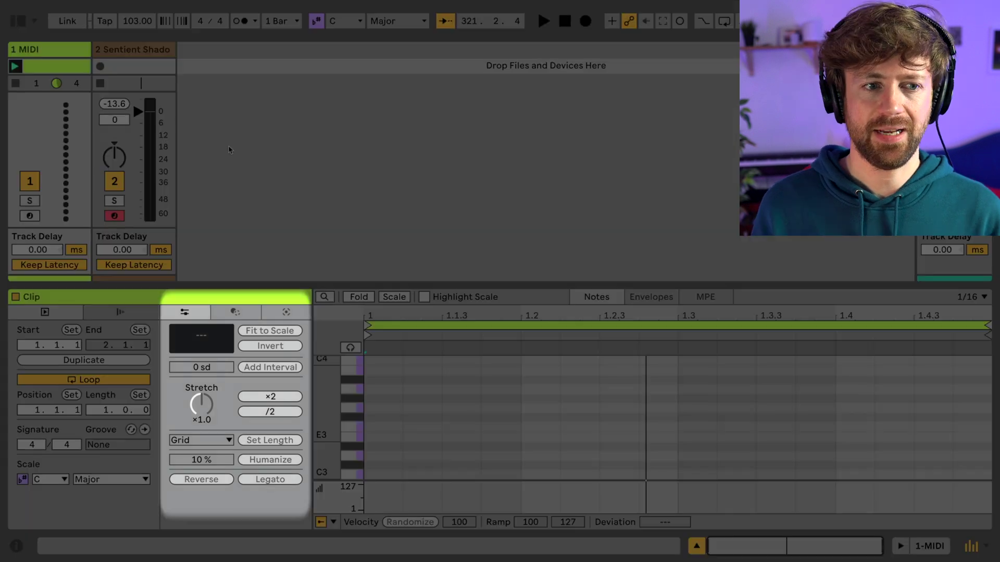
# Step: Generate notes in the clip with the Seed generator at 48% density and play back the result
pyautogui.click(287, 311)
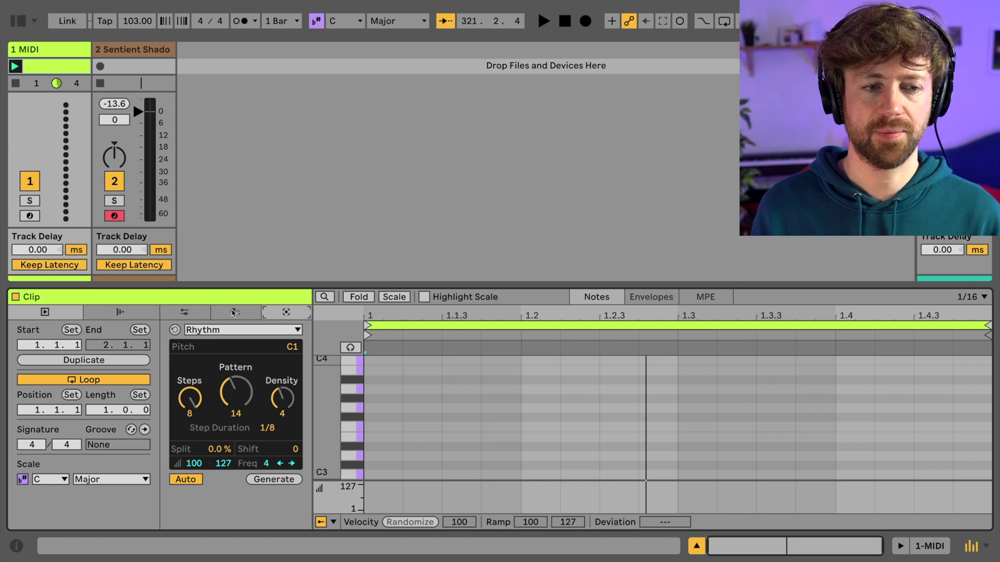
pyautogui.click(232, 330)
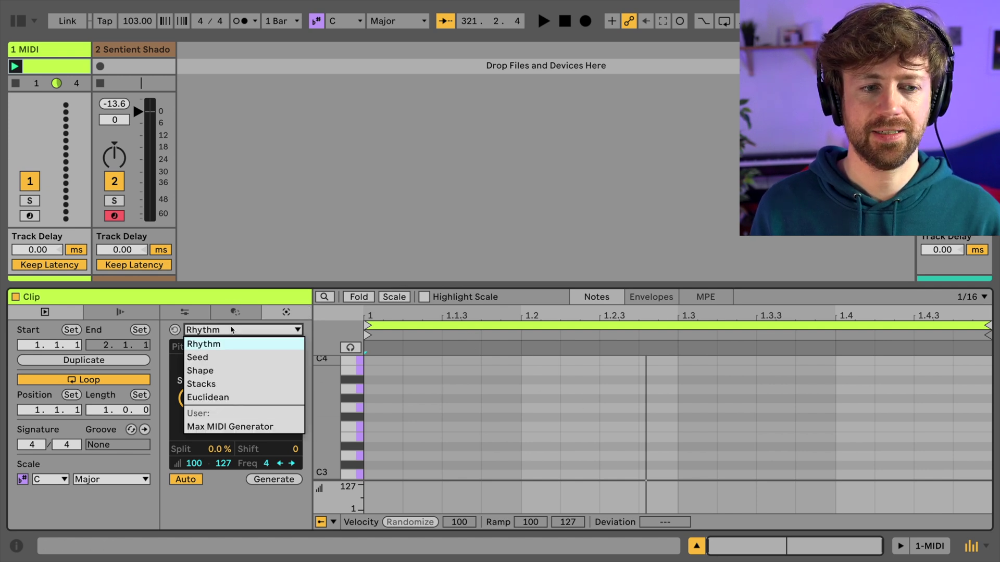
pyautogui.click(223, 359)
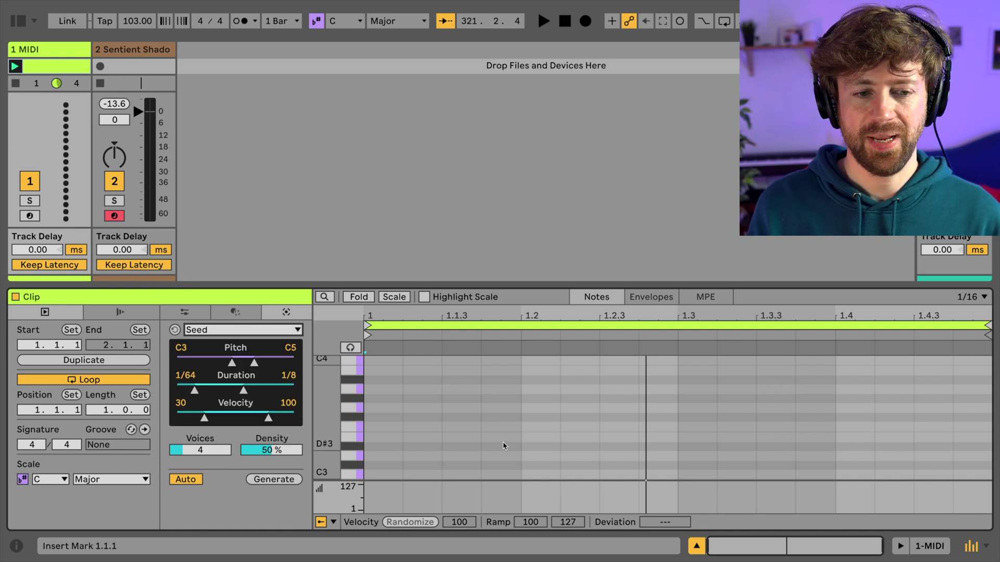
pyautogui.moveTo(284, 450); pyautogui.dragTo(285, 452)
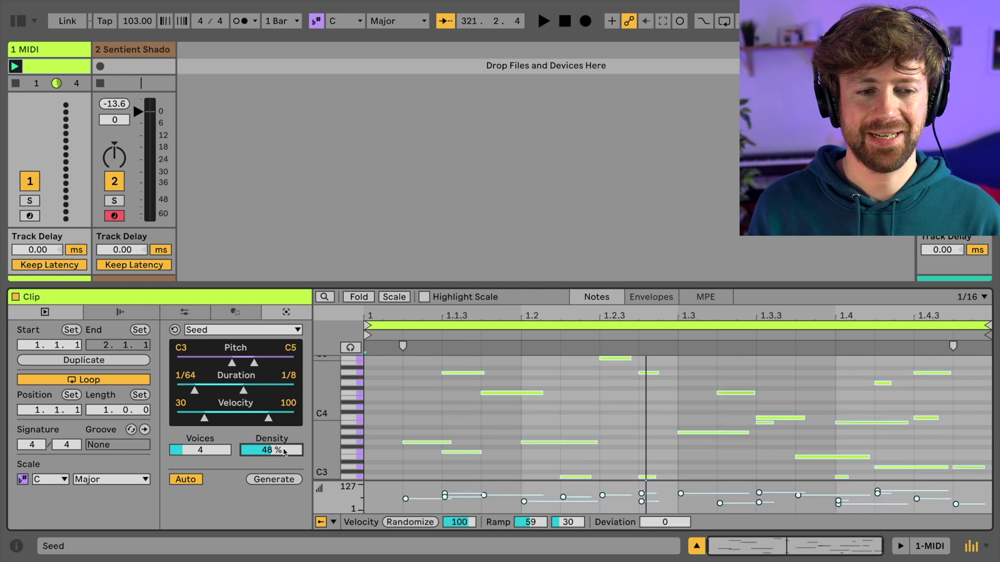
pyautogui.press('space')
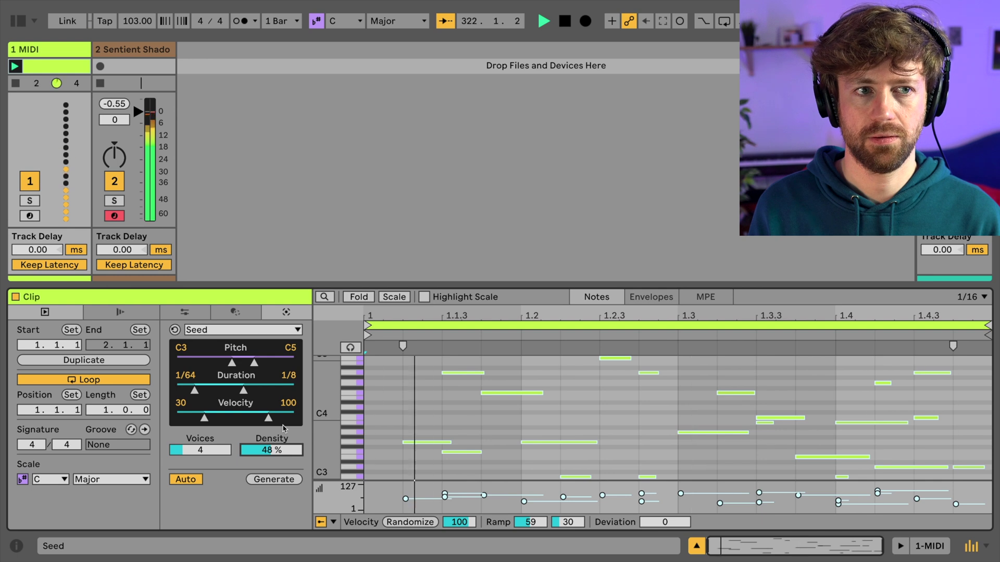
pyautogui.press('space')
# Step: Lower the Sentient Shadows instrument's volume to -16 dB and reopen the MIDI clip
pyautogui.doubleClick(130, 56)
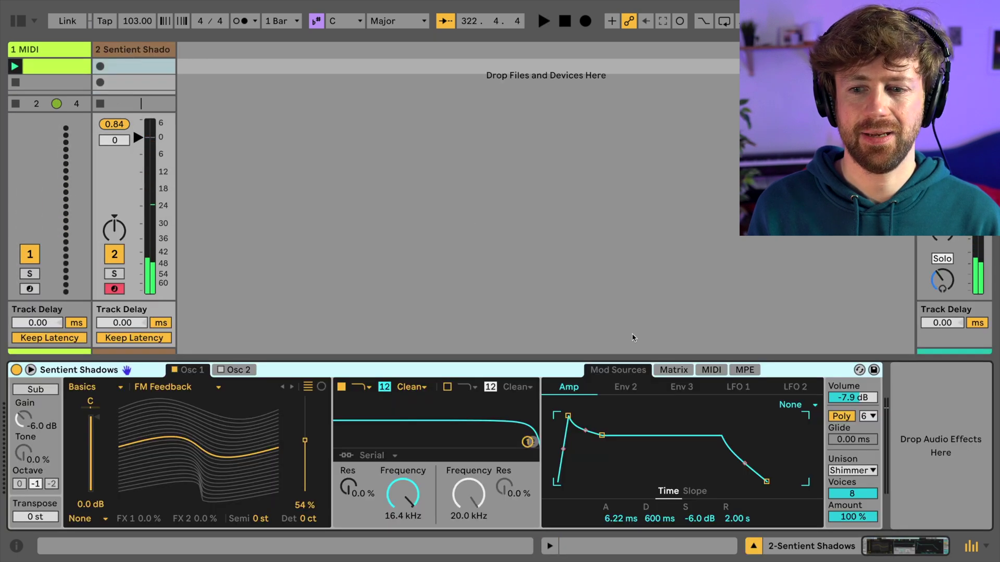
pyautogui.moveTo(859, 398); pyautogui.dragTo(852, 398)
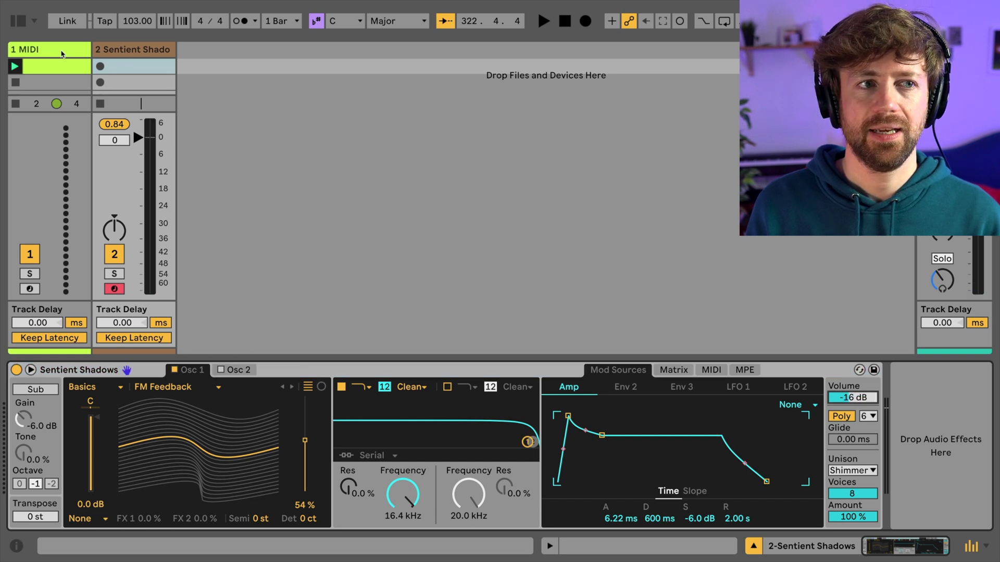
pyautogui.click(61, 50)
pyautogui.click(63, 66)
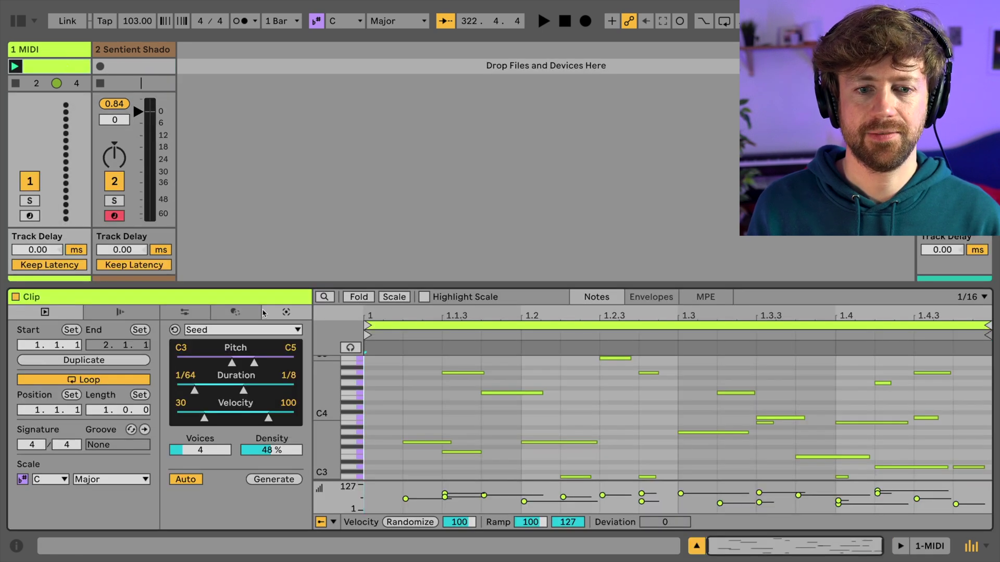
# Step: Set the Seed generator's pitch range to C2–C4 and regenerate all the clip's notes within it
pyautogui.click(442, 420)
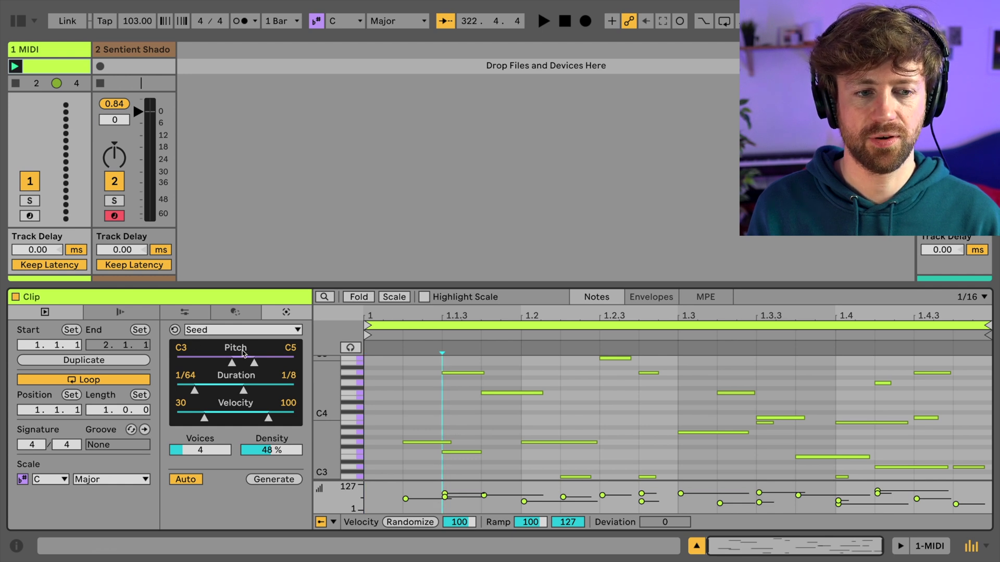
pyautogui.moveTo(247, 367); pyautogui.dragTo(235, 368)
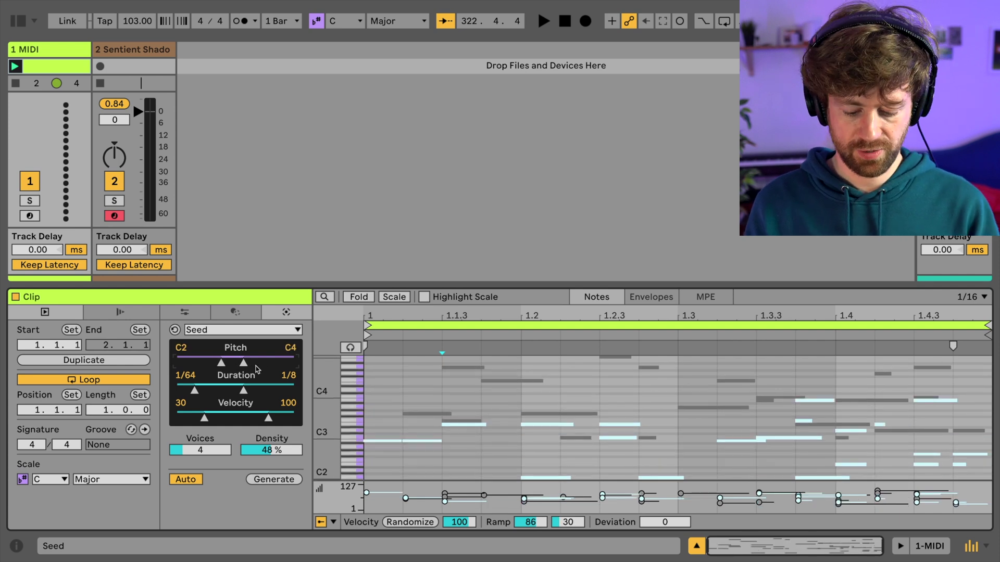
pyautogui.click(458, 398)
pyautogui.scroll(2, 459, 398)
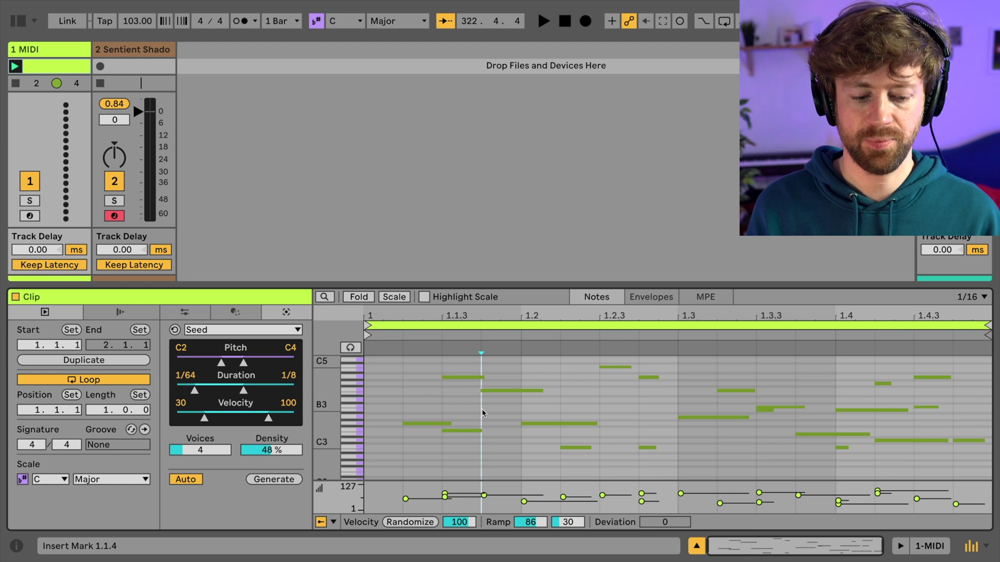
pyautogui.hotkey('ctrl', 'a')
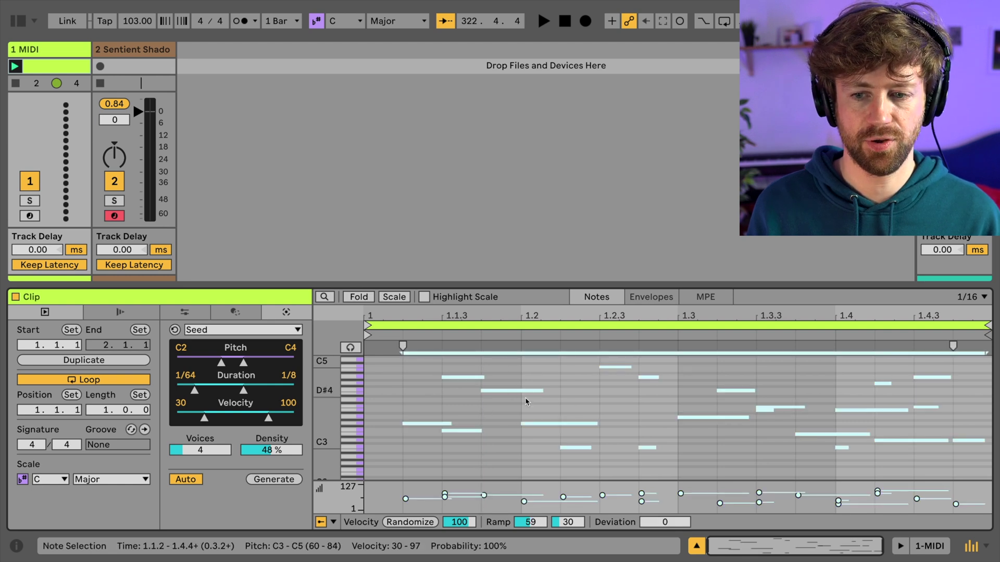
pyautogui.moveTo(238, 365); pyautogui.dragTo(238, 364)
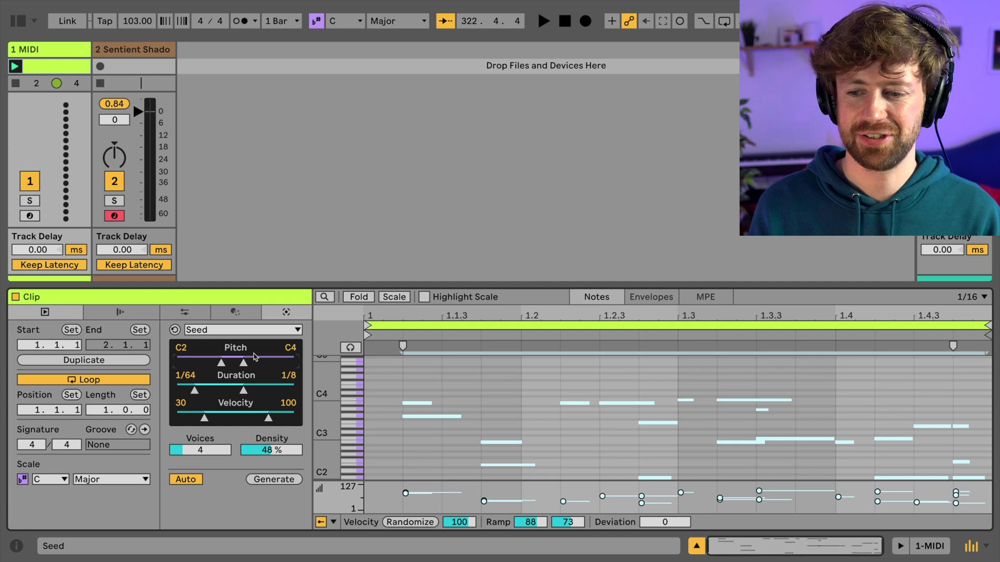
# Step: Play back the clip briefly and raise the Seed generator's minimum note duration to 1/16
pyautogui.press('space')
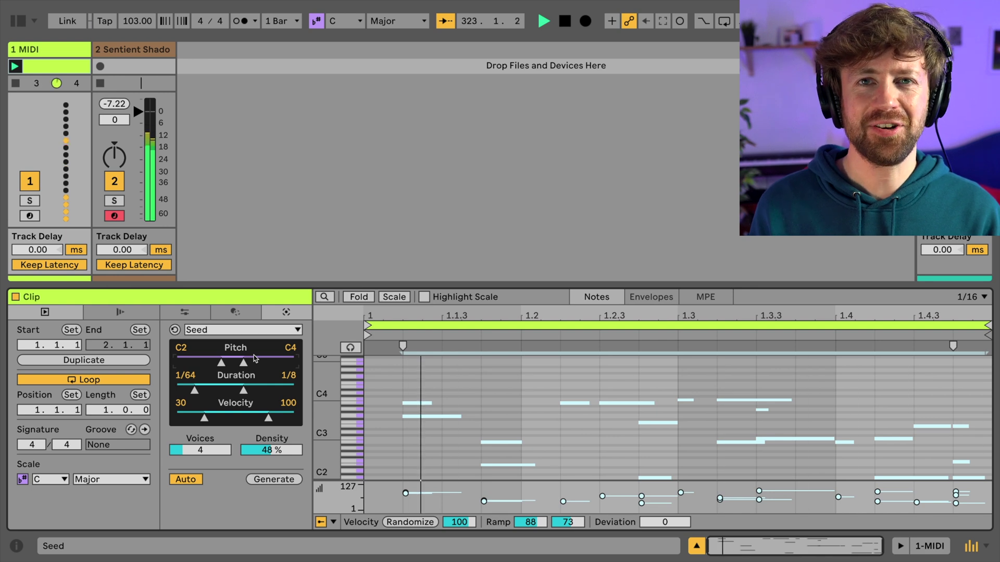
pyautogui.press('space')
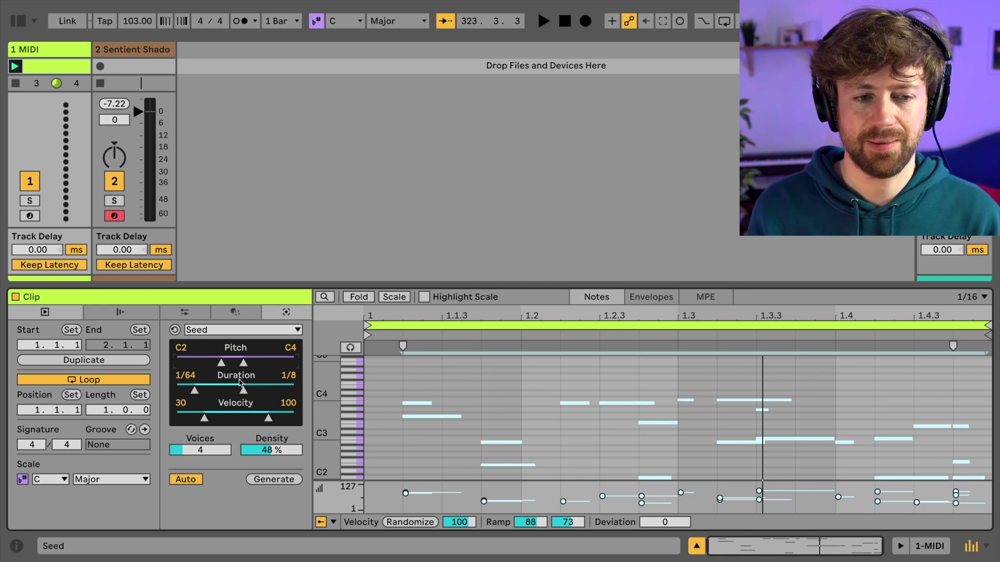
pyautogui.moveTo(194, 394); pyautogui.dragTo(223, 394)
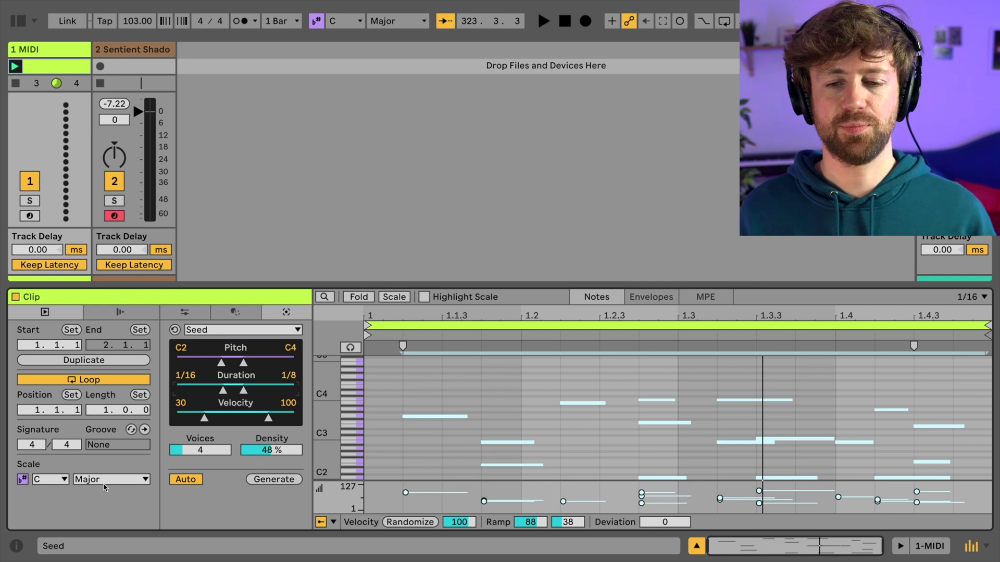
# Step: Play the clip and try out the Minor, Messiaen 5 and Messiaen 3 scales on it
pyautogui.press('space')
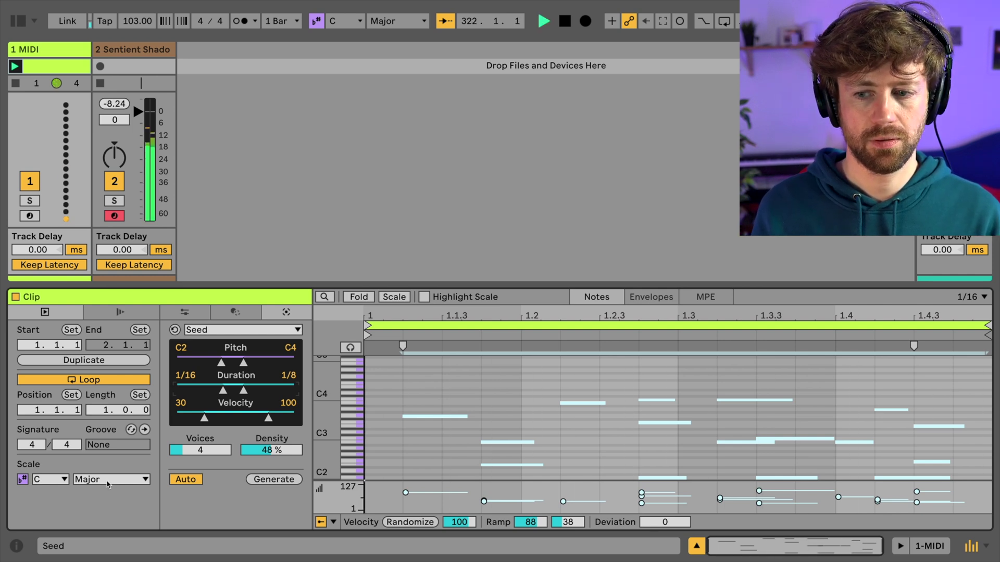
pyautogui.click(112, 479)
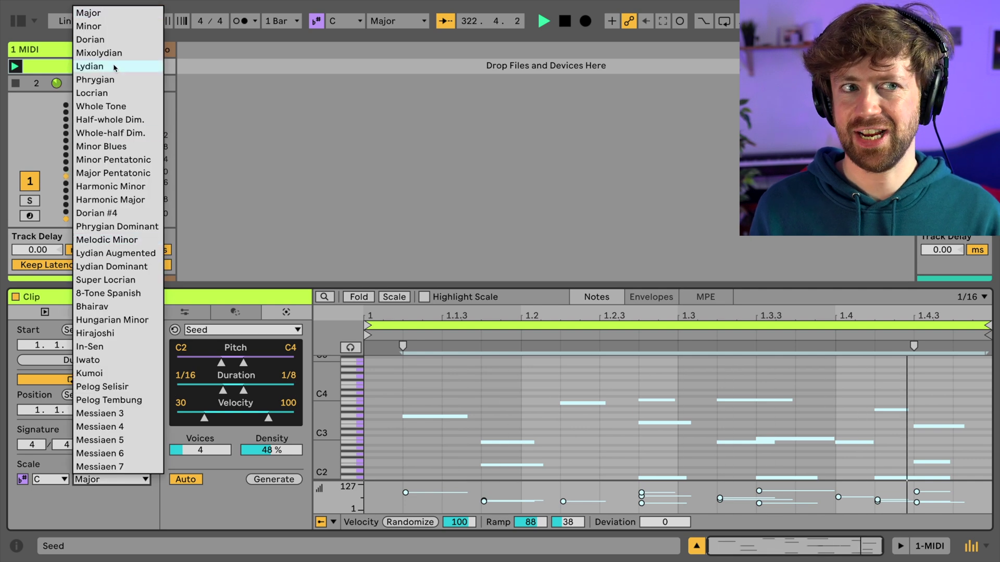
pyautogui.click(107, 27)
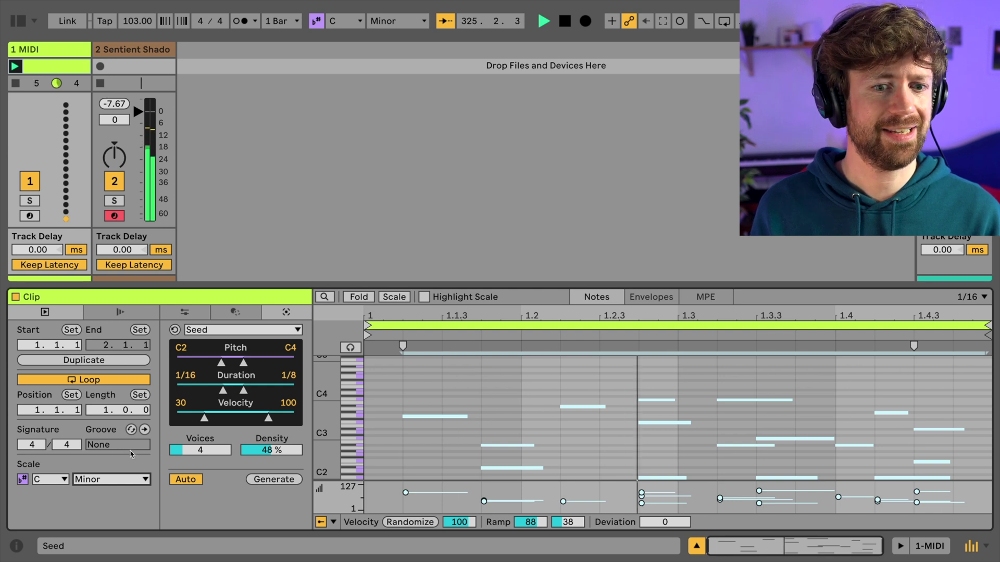
pyautogui.click(131, 478)
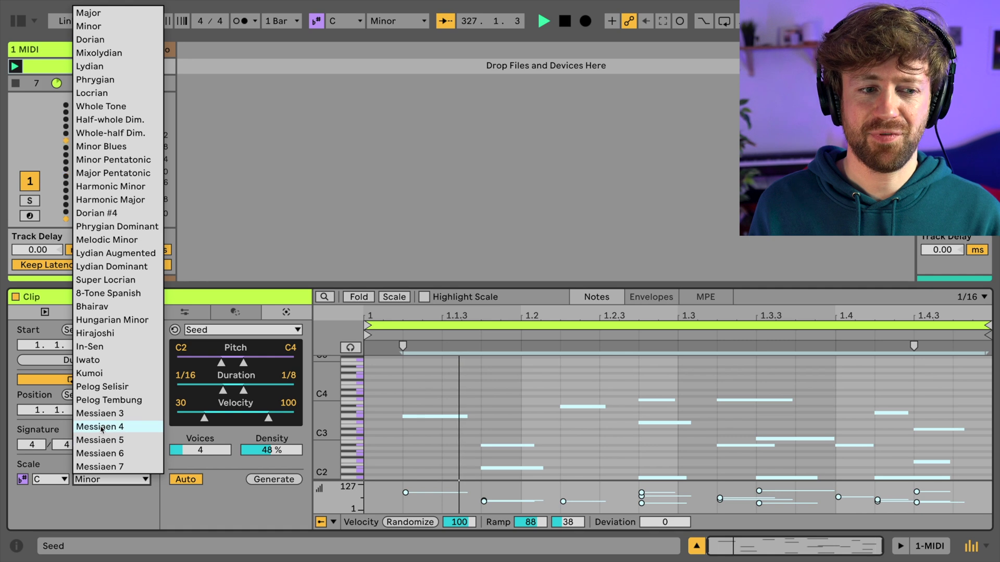
pyautogui.click(108, 443)
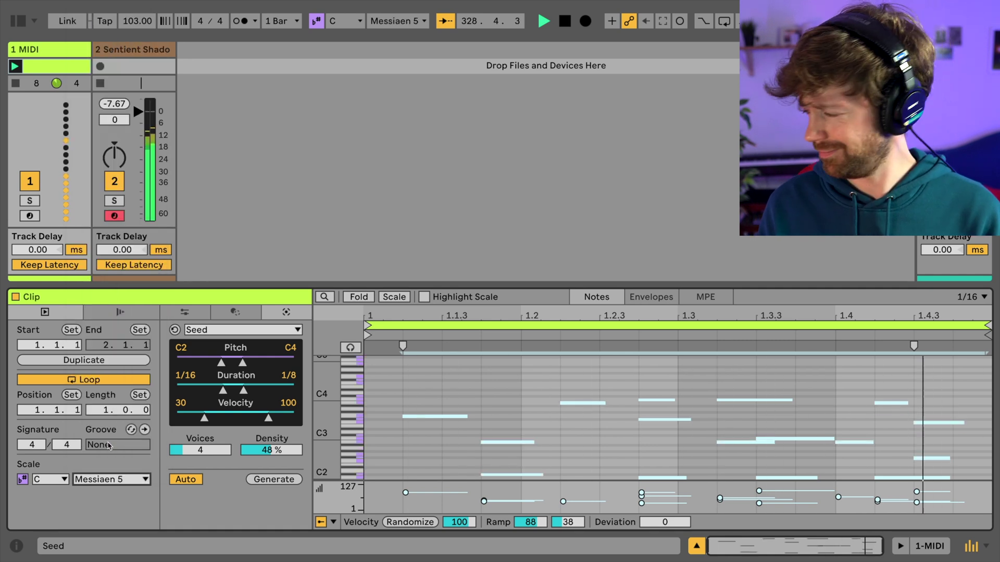
pyautogui.click(97, 481)
pyautogui.click(103, 413)
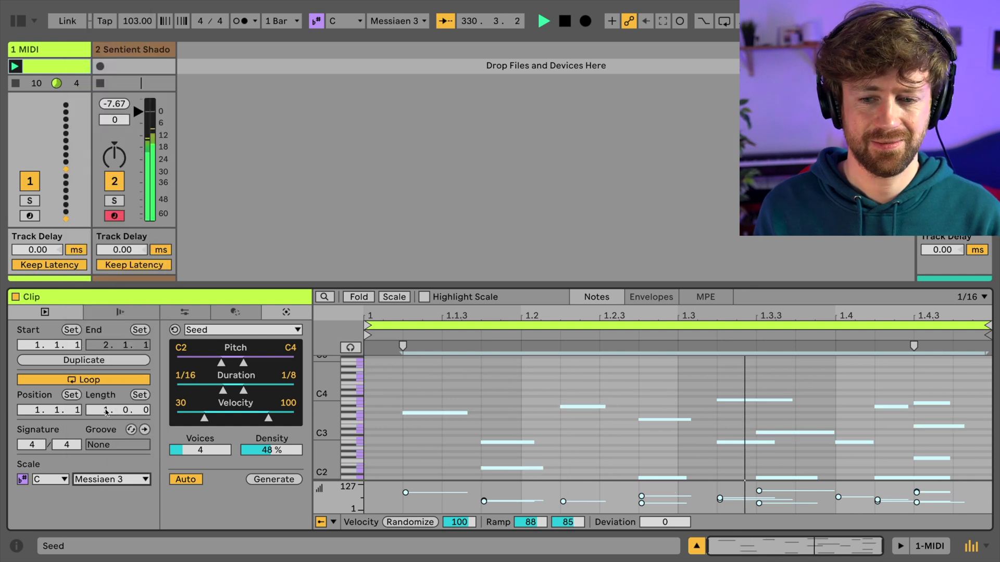
# Step: Set the clip's scale to Kumoi and try regenerating its notes with the Seed generator
pyautogui.click(107, 479)
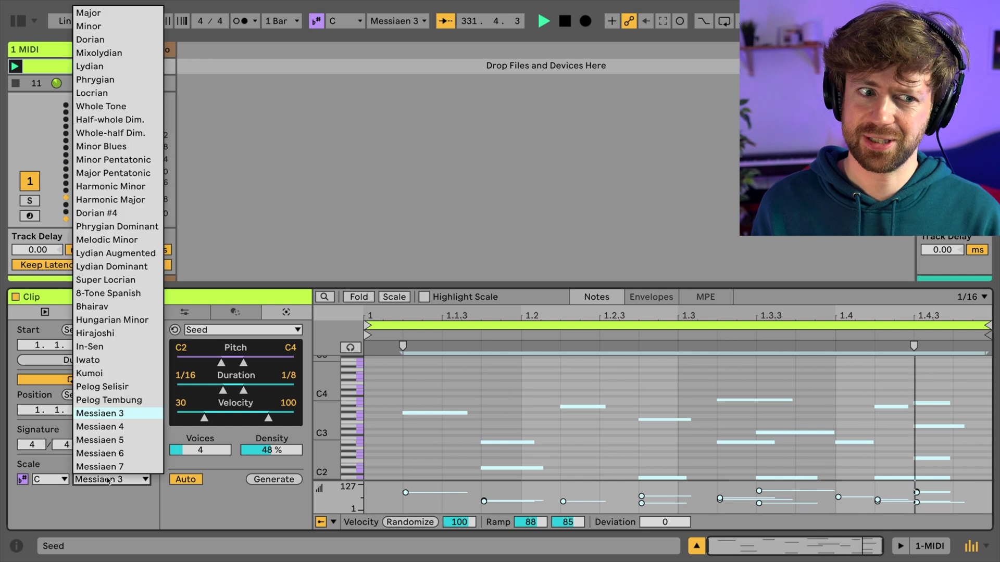
pyautogui.click(107, 375)
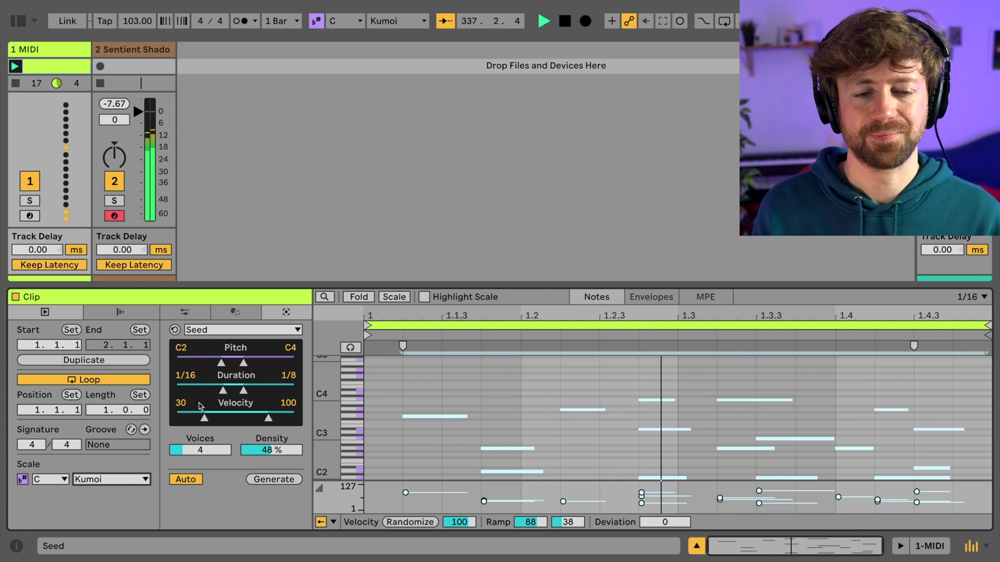
pyautogui.click(288, 479)
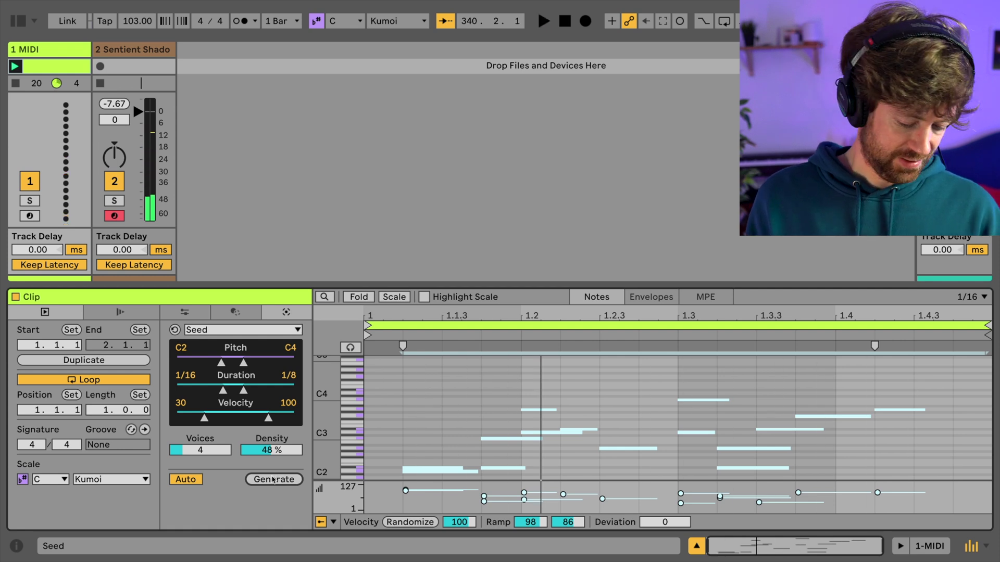
pyautogui.click(274, 479)
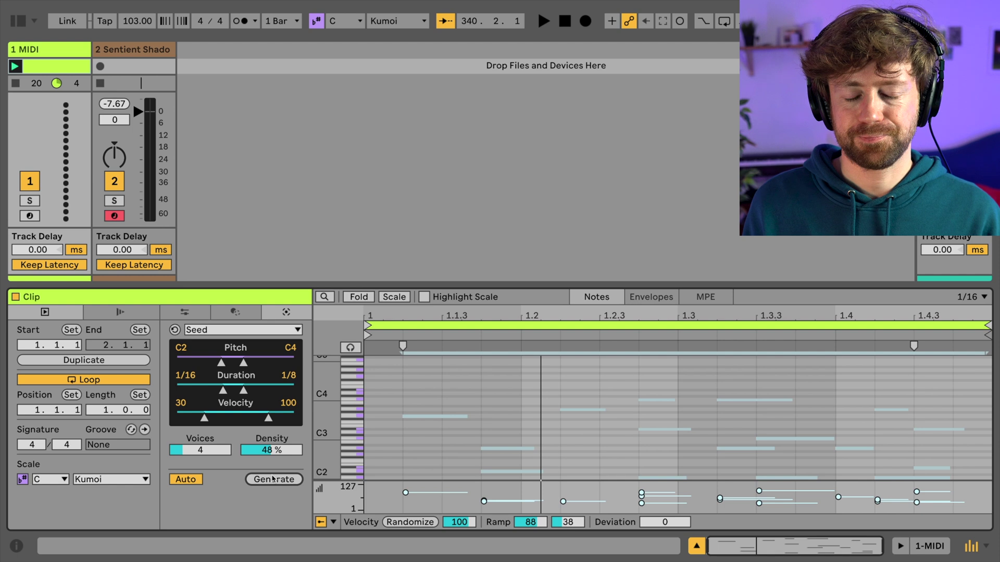
# Step: Deselect the generated notes and reselect all the notes in the clip
pyautogui.click(433, 403)
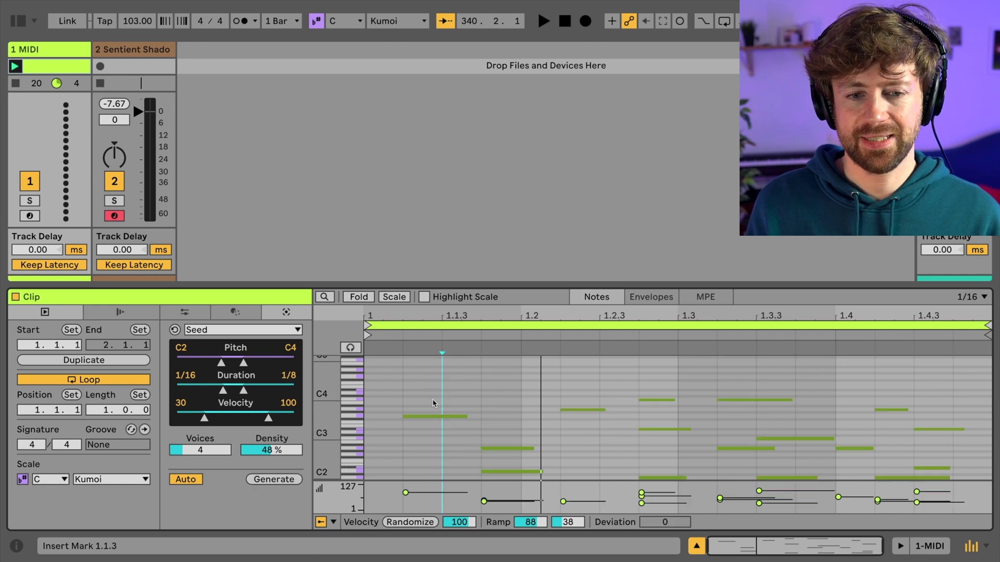
pyautogui.scroll(-2, 432, 408)
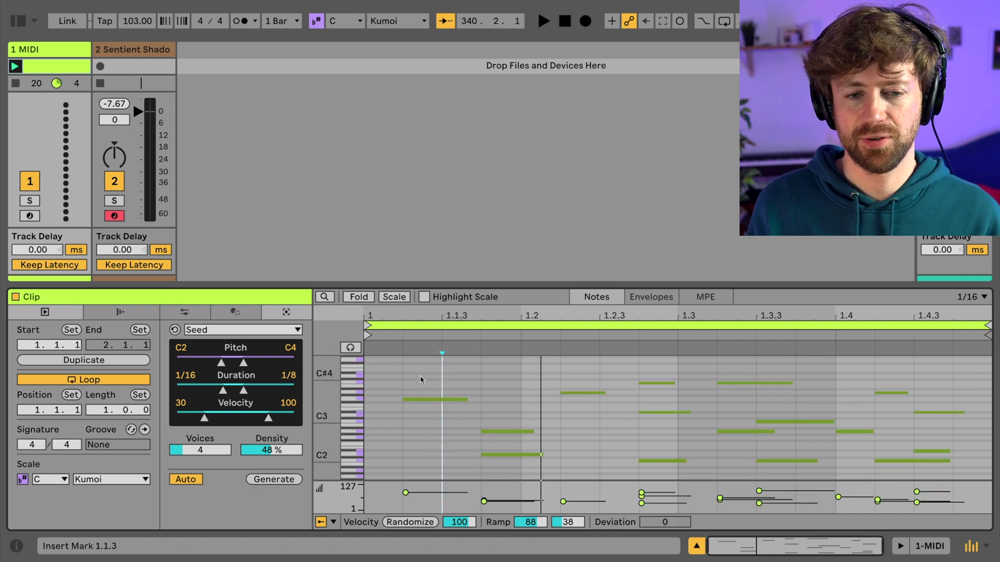
pyautogui.moveTo(422, 384); pyautogui.dragTo(919, 481)
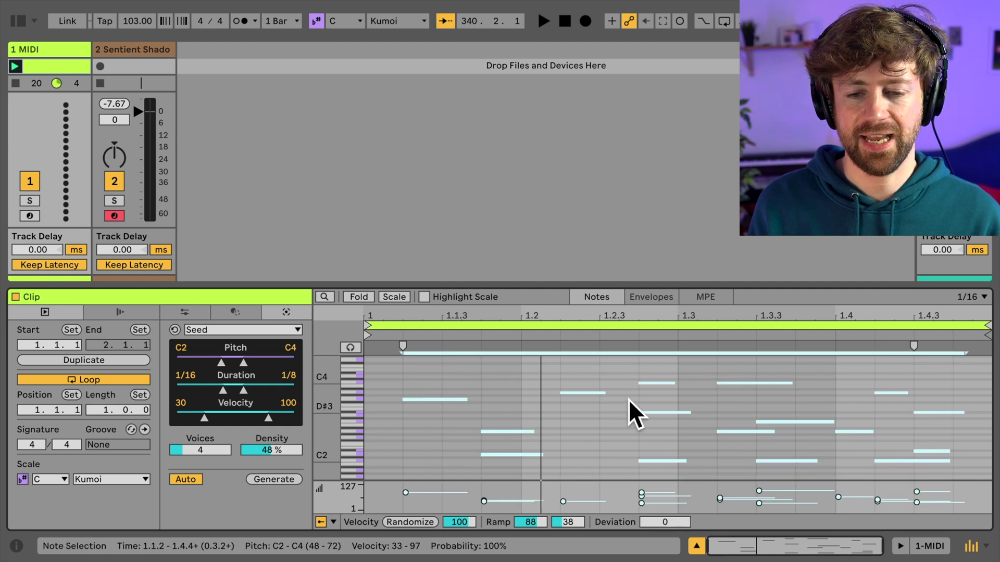
pyautogui.click(442, 454)
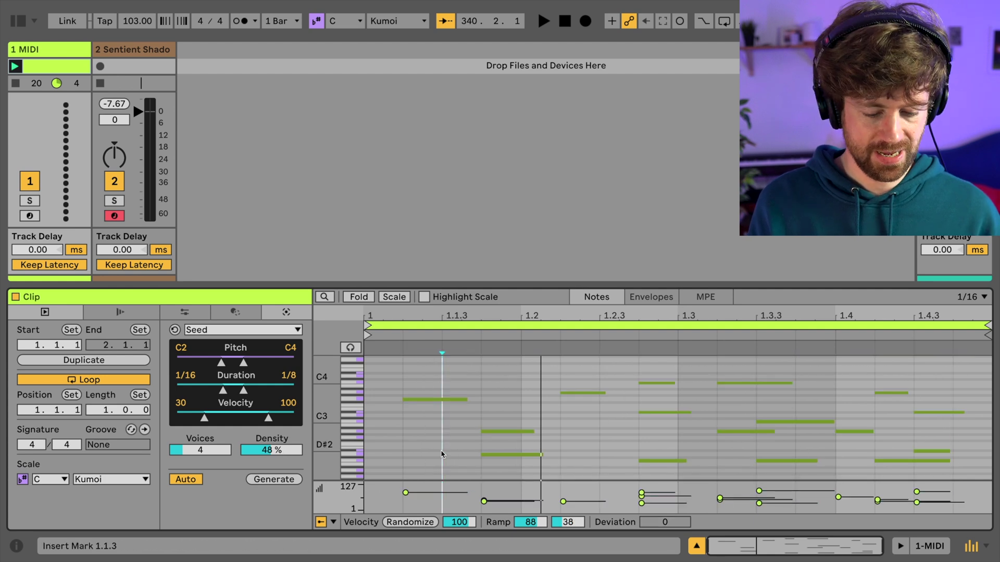
pyautogui.hotkey('ctrl', 'a')
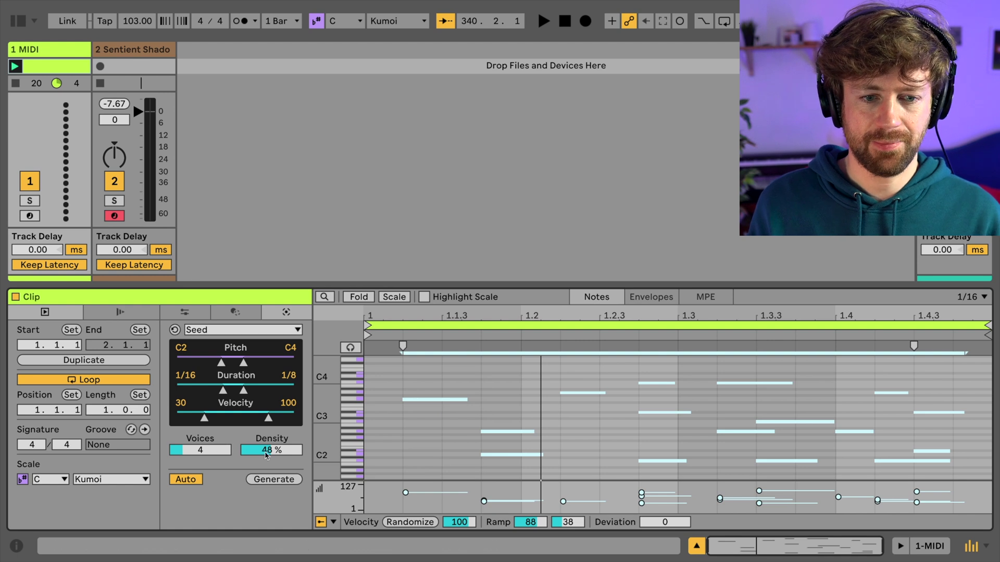
# Step: Try the Seed generator with one voice at 18% and 38% density, and with two voices at 38% and 57%
pyautogui.moveTo(266, 457); pyautogui.dragTo(266, 454)
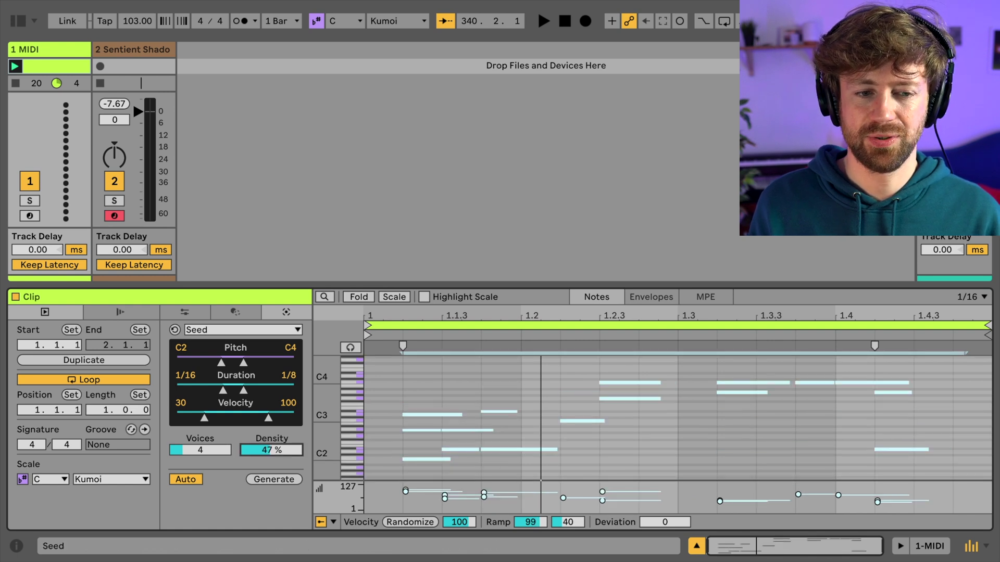
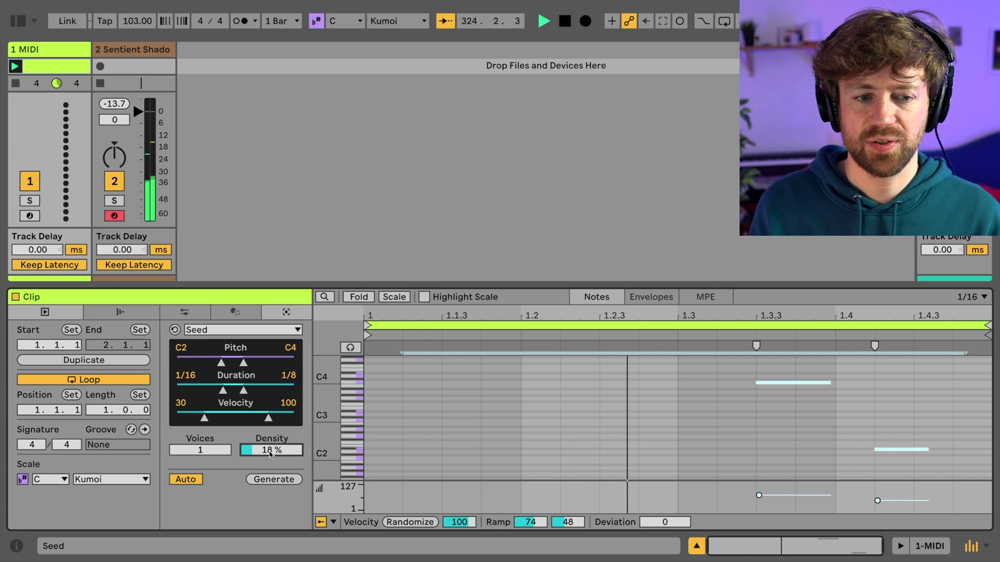
pyautogui.moveTo(271, 455); pyautogui.dragTo(271, 444)
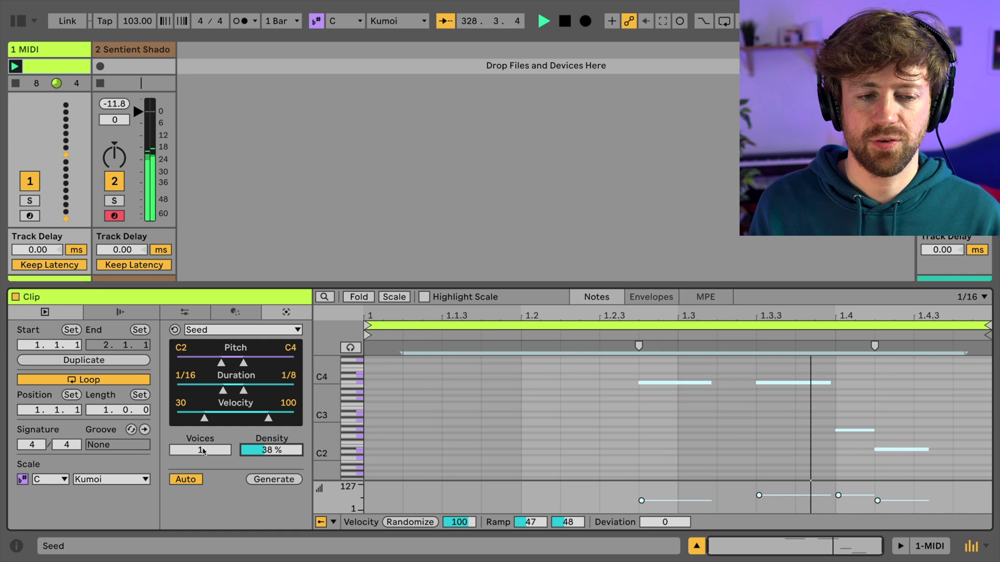
pyautogui.moveTo(209, 457); pyautogui.dragTo(208, 453)
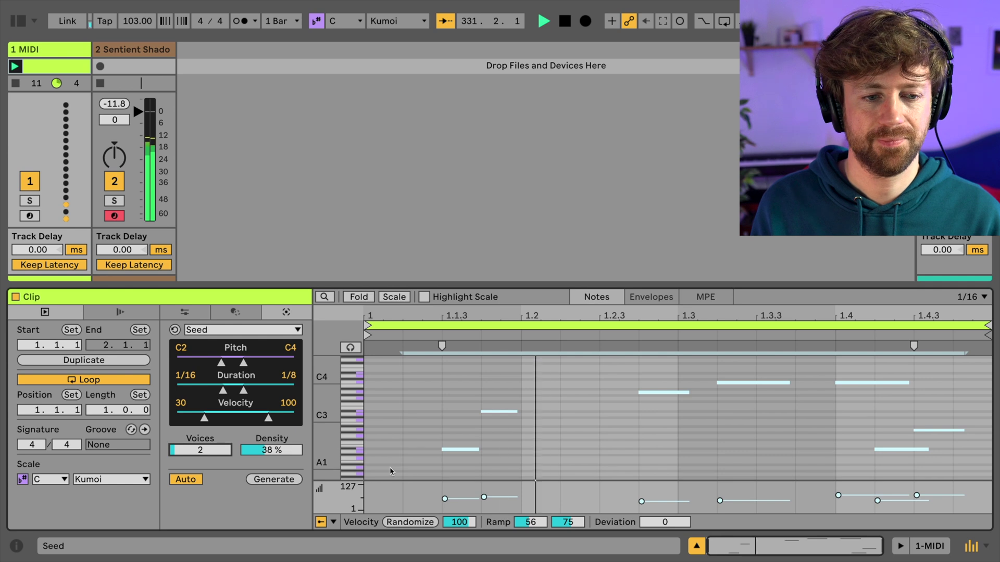
pyautogui.moveTo(272, 450); pyautogui.dragTo(271, 430)
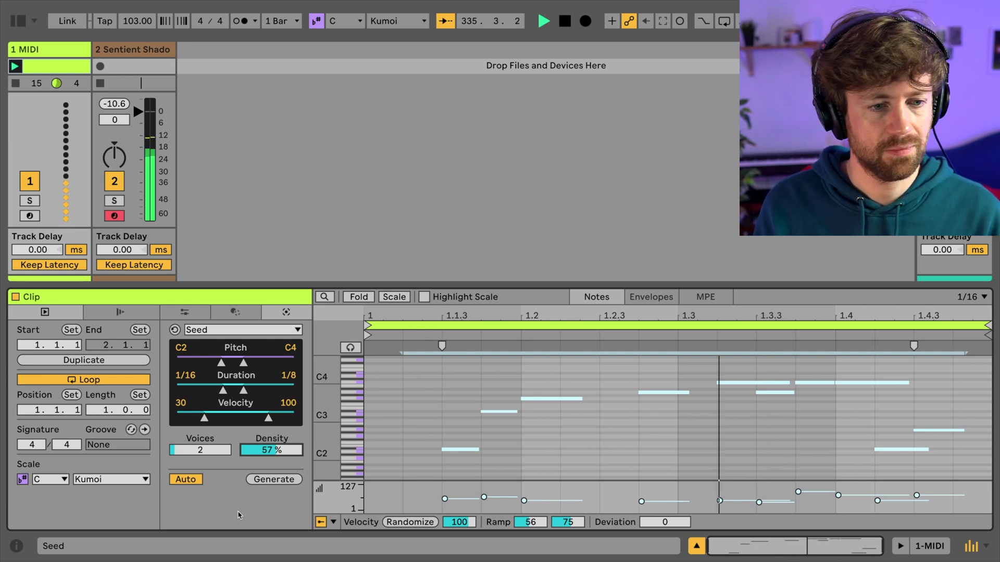
# Step: Raise the Seed generator's voices to 3 and on to 4 while listening to the clip
pyautogui.click(210, 458)
pyautogui.moveTo(210, 458); pyautogui.dragTo(211, 452)
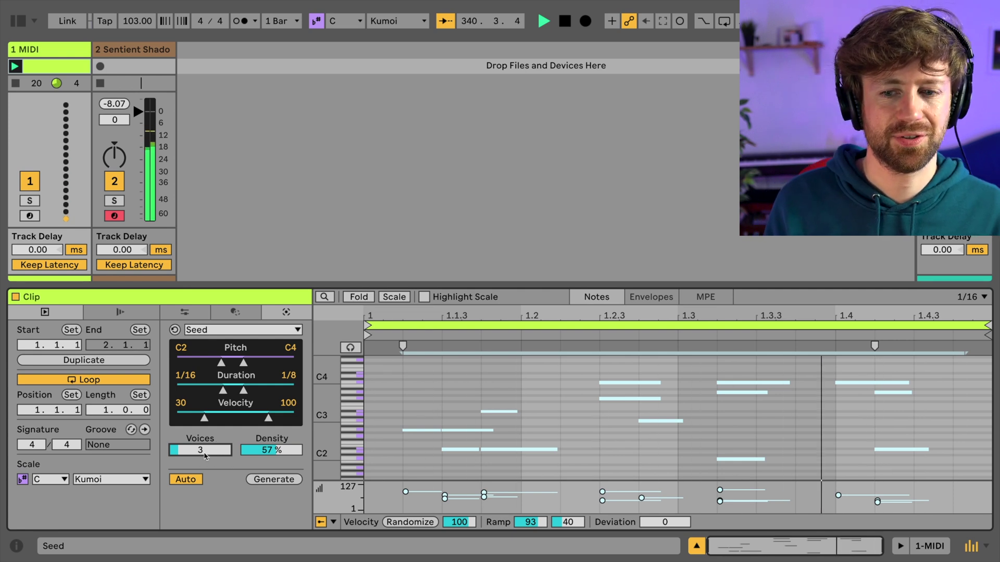
pyautogui.moveTo(206, 456); pyautogui.dragTo(206, 448)
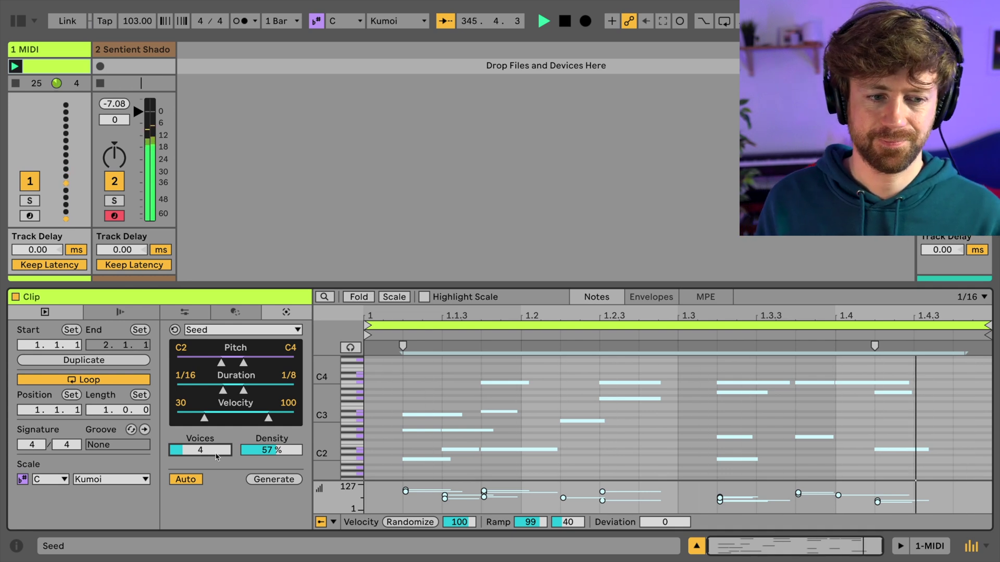
# Step: Thin out the Seed pattern to two voices at 34% density and on to one voice at 0%
pyautogui.moveTo(247, 454); pyautogui.dragTo(200, 461)
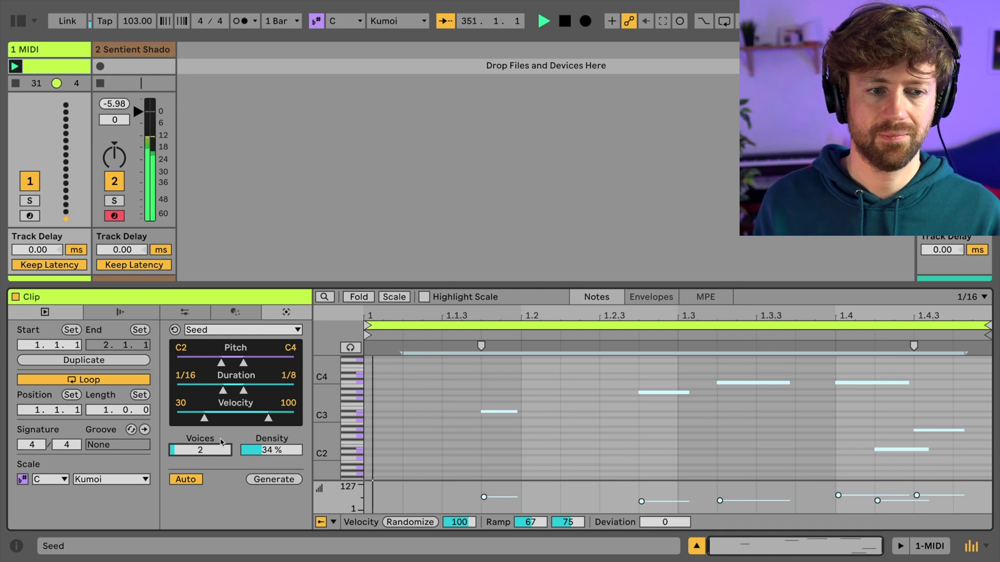
pyautogui.moveTo(209, 449); pyautogui.dragTo(209, 452)
pyautogui.moveTo(271, 450); pyautogui.dragTo(271, 487)
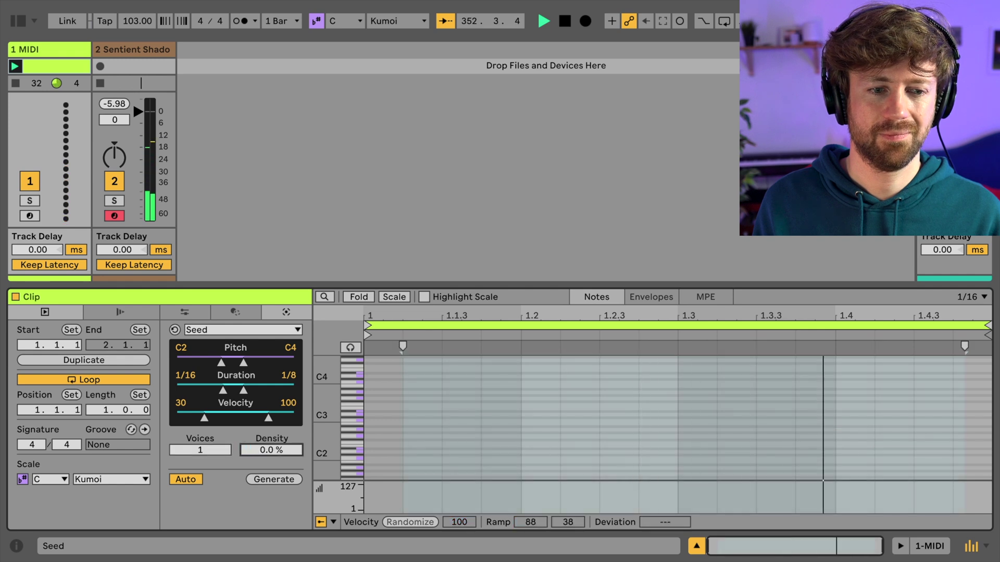
# Step: Stop playback, set the Seed generator to 2 voices and 48% density, and restart the clip
pyautogui.press('space')
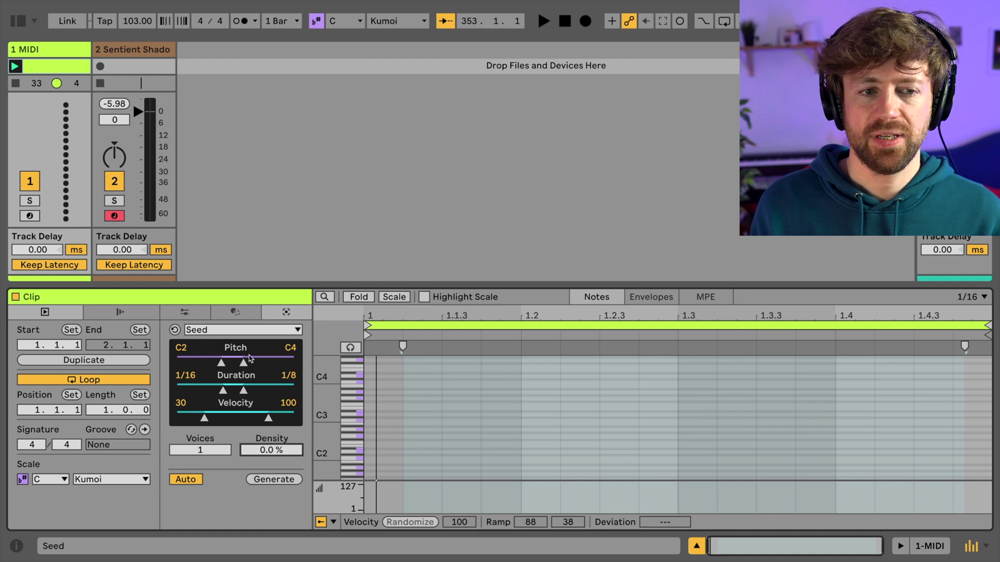
pyautogui.moveTo(218, 453); pyautogui.dragTo(271, 442)
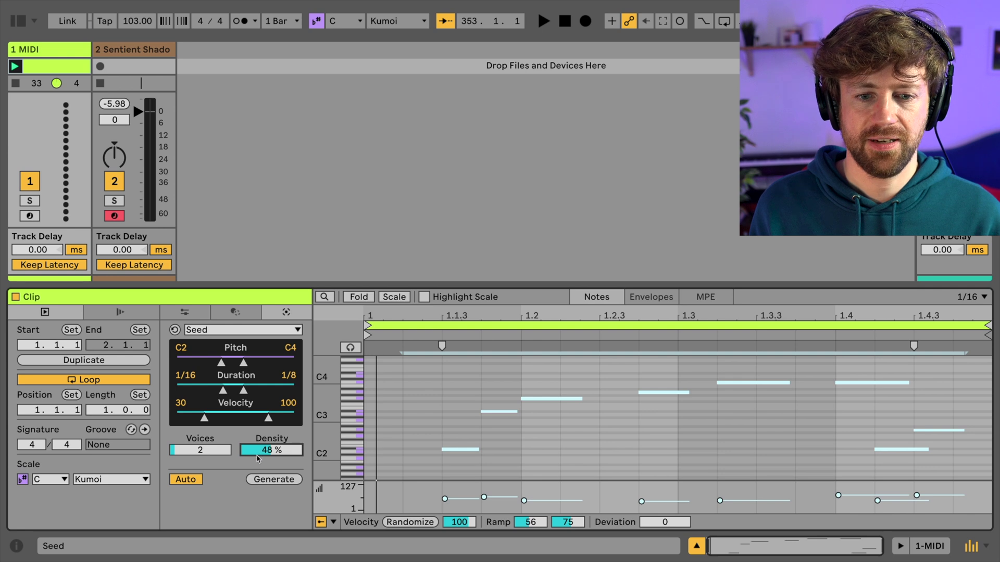
pyautogui.press('space')
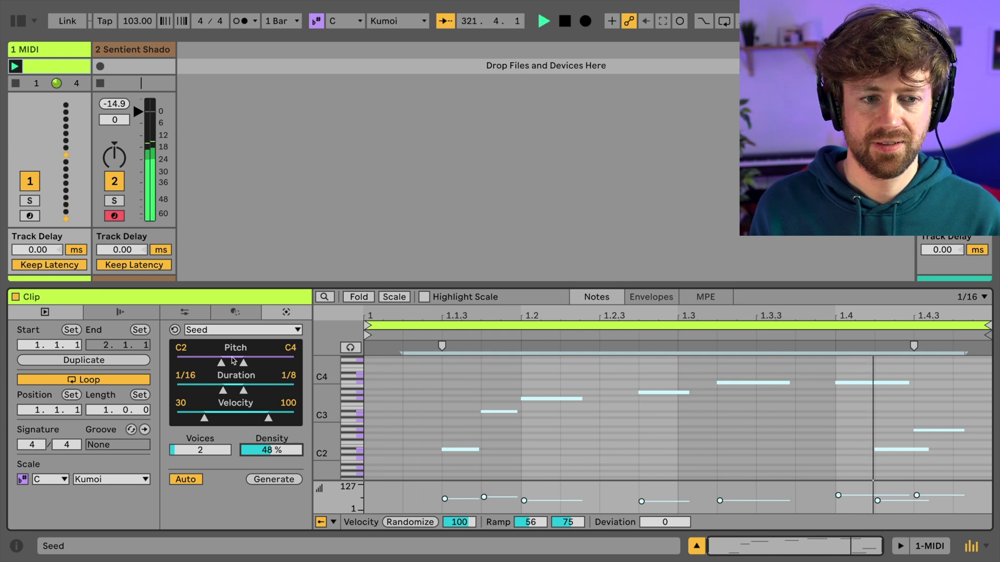
# Step: Try different upper pitch limits for the Seed generator from D#3 and A3 up to A4, and settle on D3
pyautogui.moveTo(244, 362); pyautogui.dragTo(237, 362)
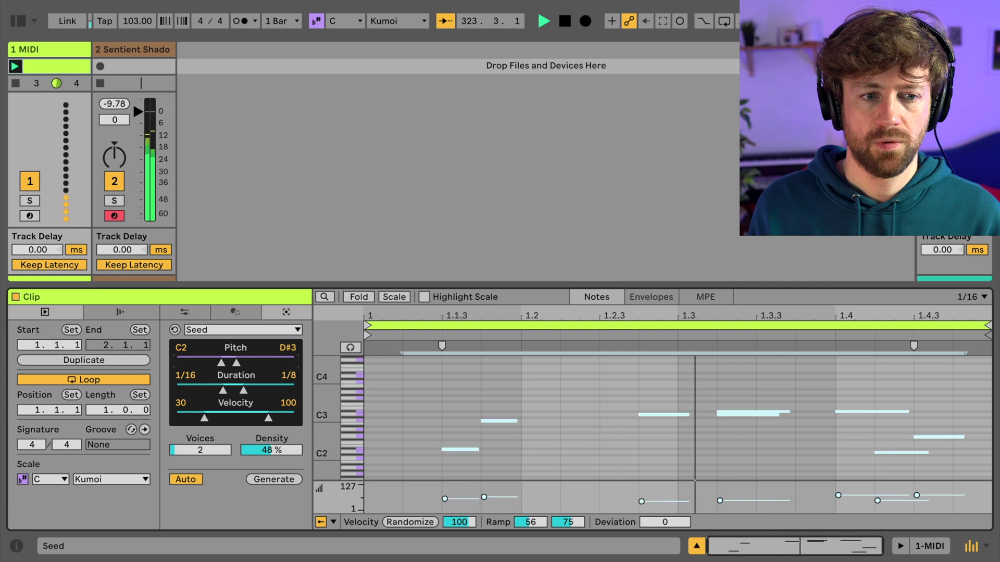
pyautogui.moveTo(236, 362); pyautogui.dragTo(235, 362)
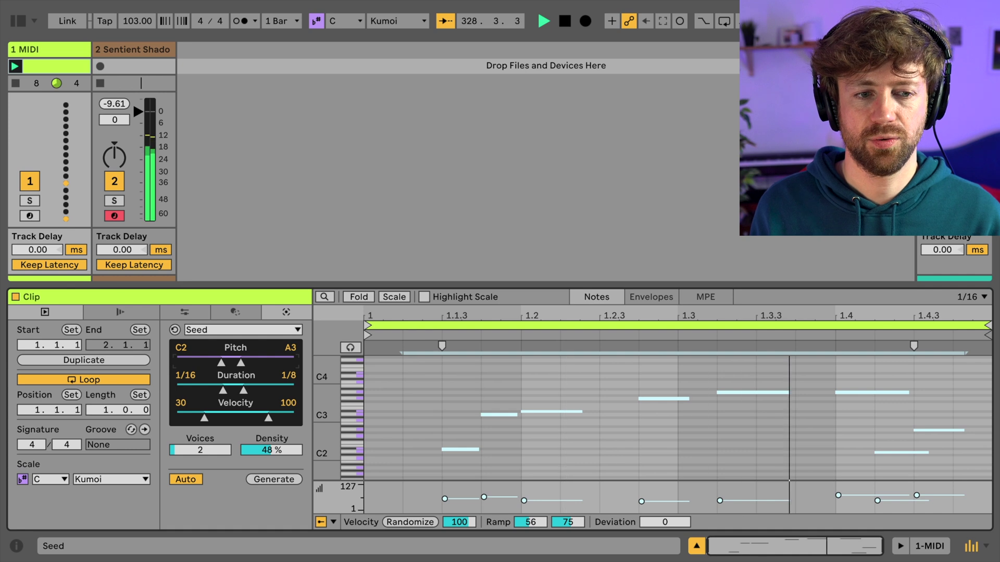
pyautogui.hotkey('ctrl', 'z')
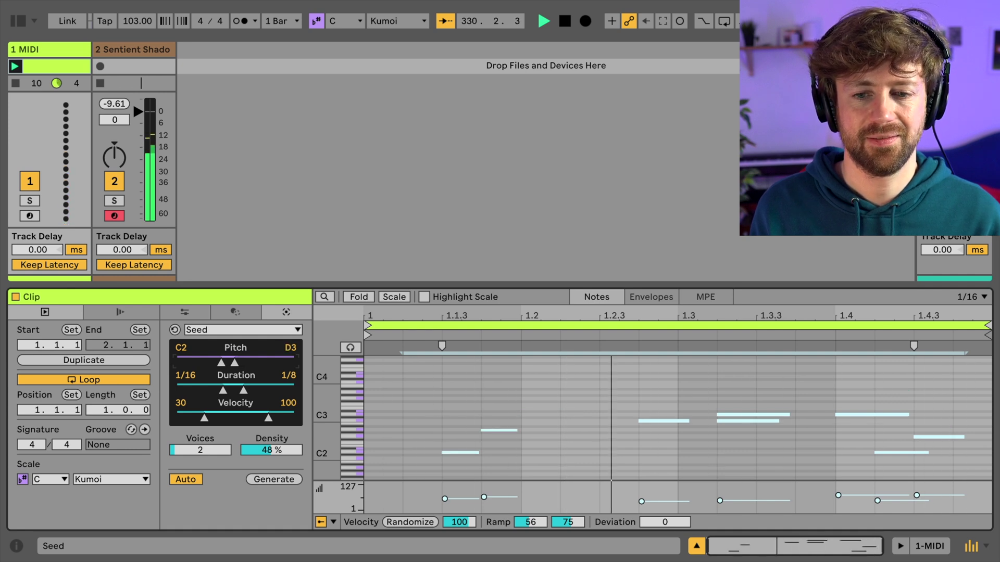
pyautogui.hotkey('ctrl', 'shift', 'z')
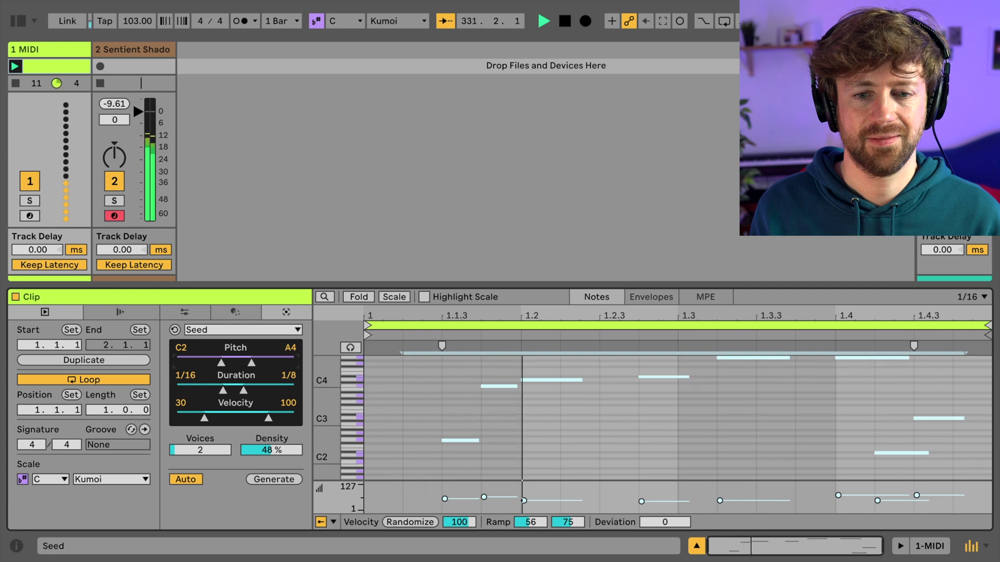
pyautogui.hotkey('ctrl', 'z')
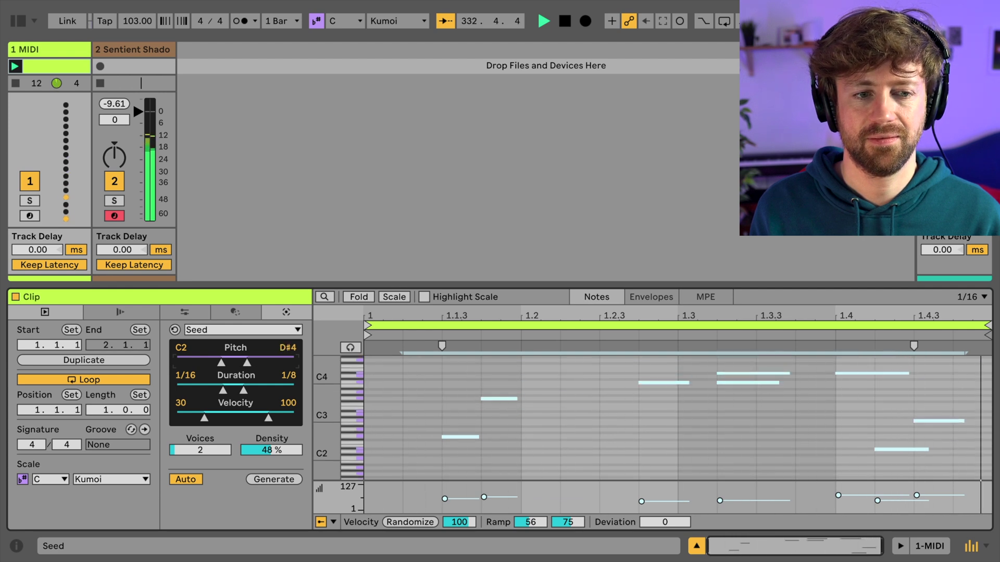
pyautogui.hotkey('ctrl', 'z')
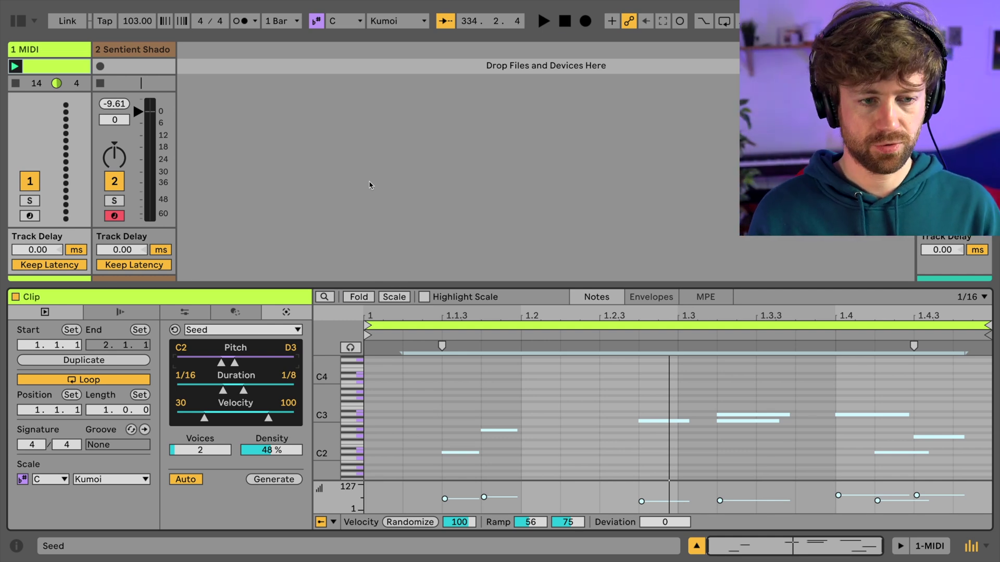
# Step: MIDI-map the Seed generator's voices to 4/0, density to 4/1 and upper pitch limit to 4/2
pyautogui.hotkey('ctrl', 'm')
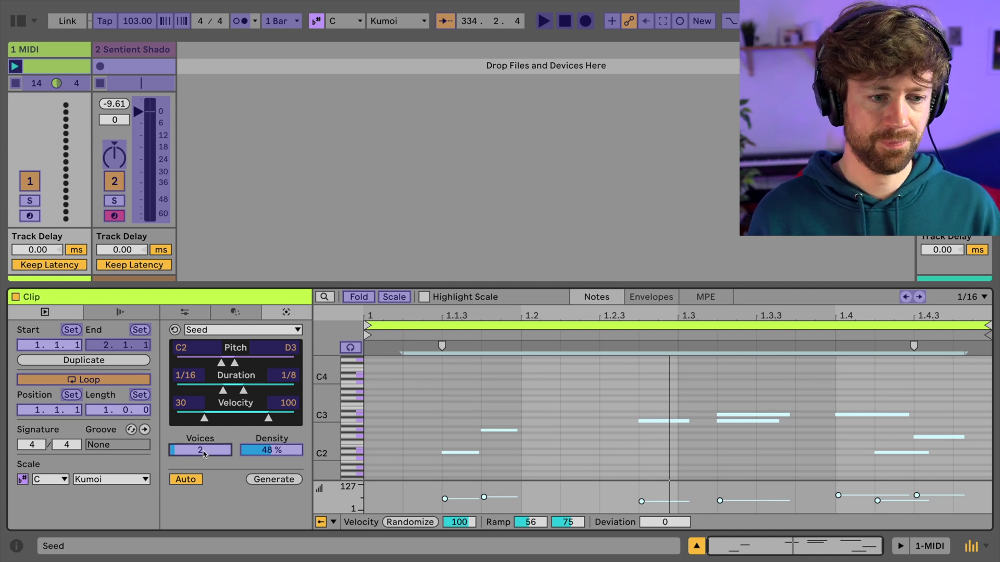
pyautogui.click(284, 452)
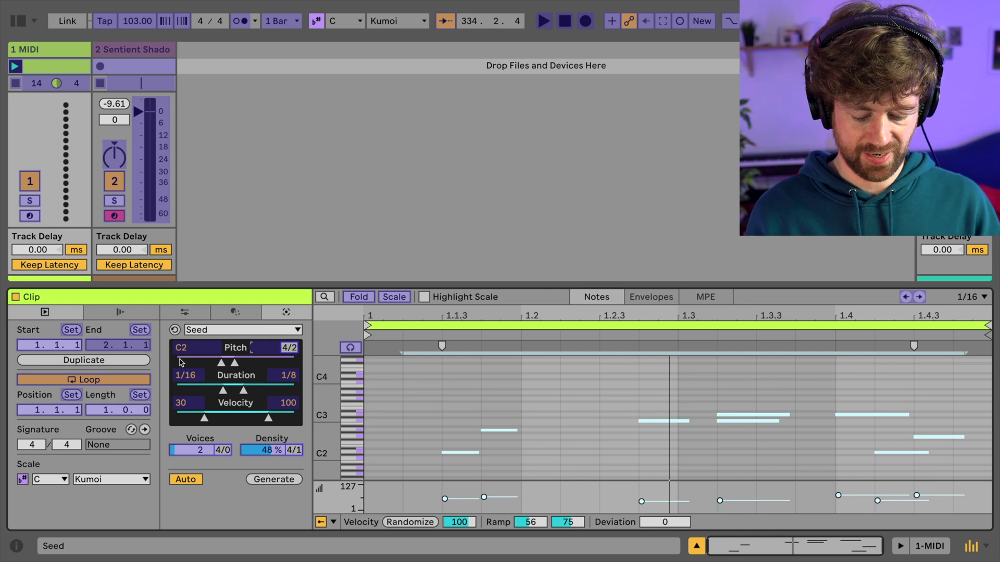
pyautogui.hotkey('ctrl', 'm')
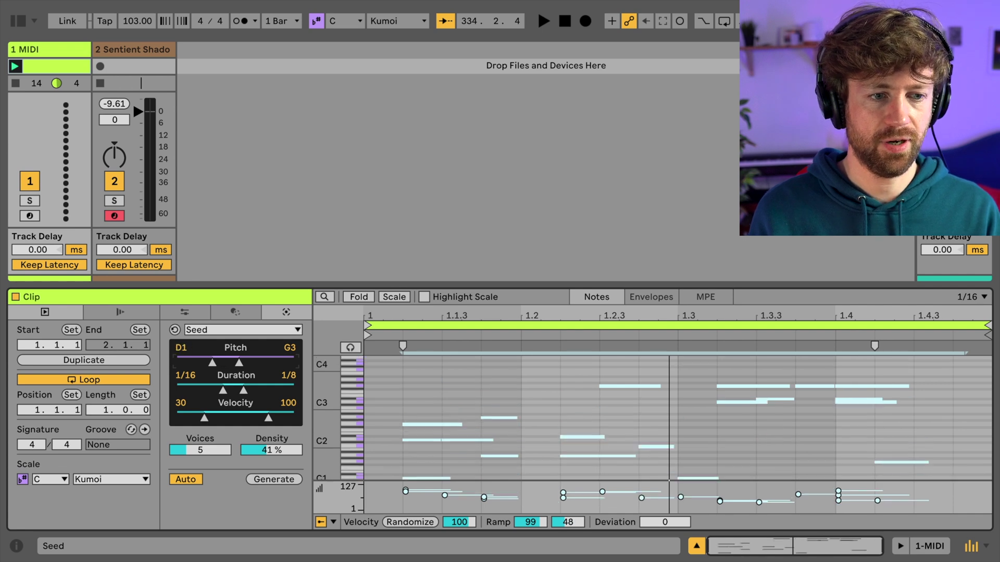
# Step: Select all the generated notes in the MIDI clip and delete them
pyautogui.click(438, 400)
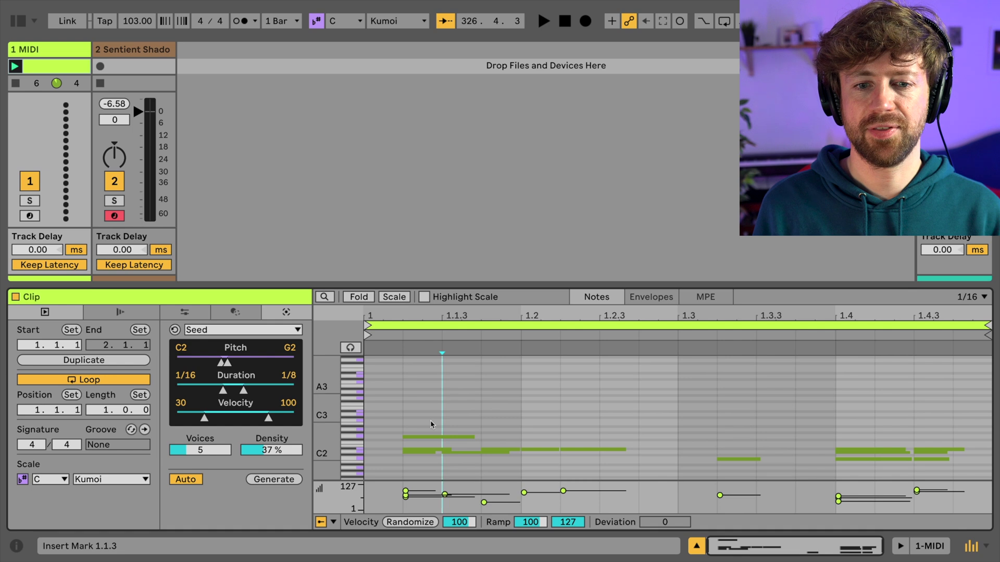
pyautogui.moveTo(419, 401); pyautogui.dragTo(966, 471)
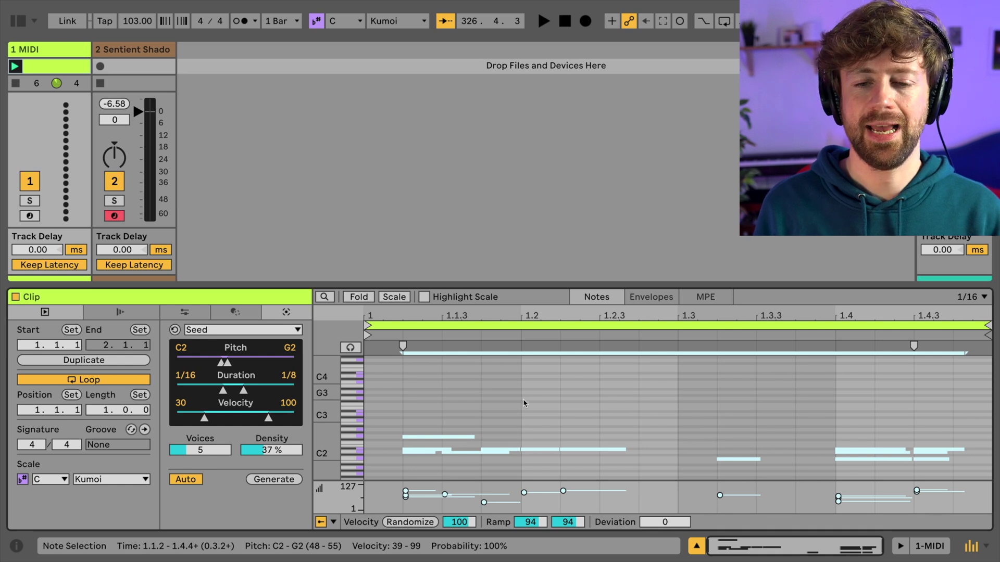
pyautogui.press('Delete')
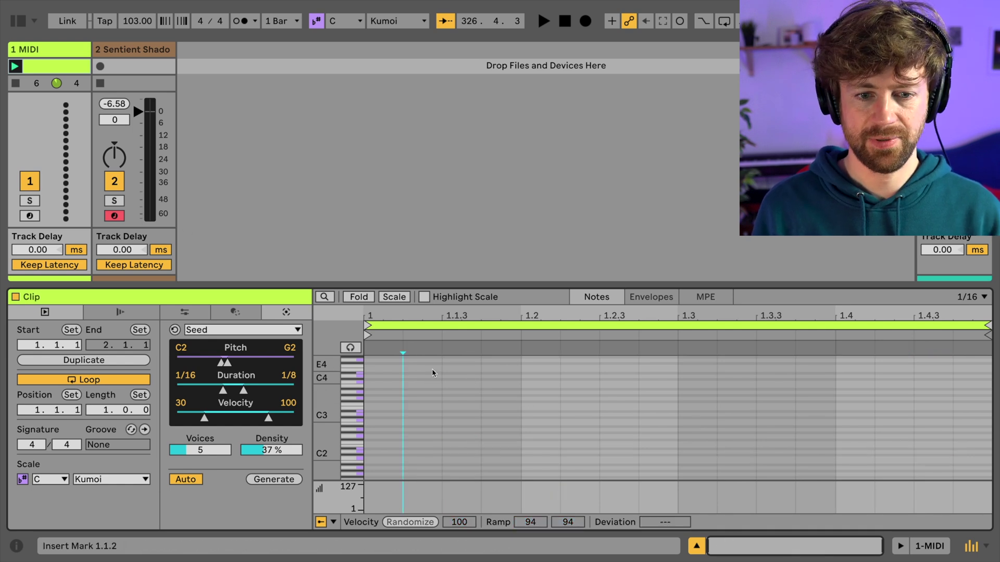
# Step: Start recording a new clip on the Sentient Shadows track and reopen the 1 MIDI clip, checking its MIDI mappings
pyautogui.click(128, 71)
pyautogui.click(100, 67)
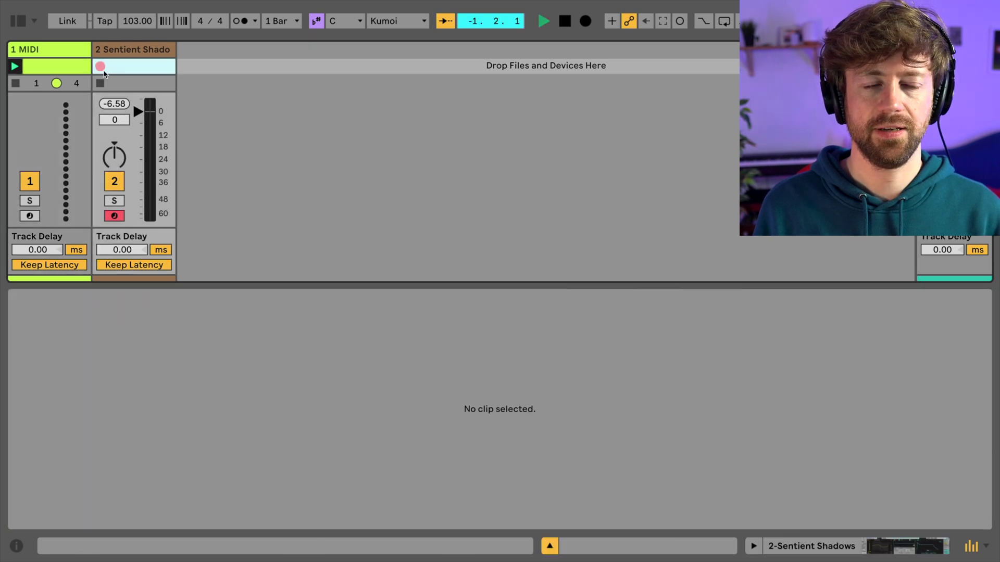
pyautogui.click(73, 61)
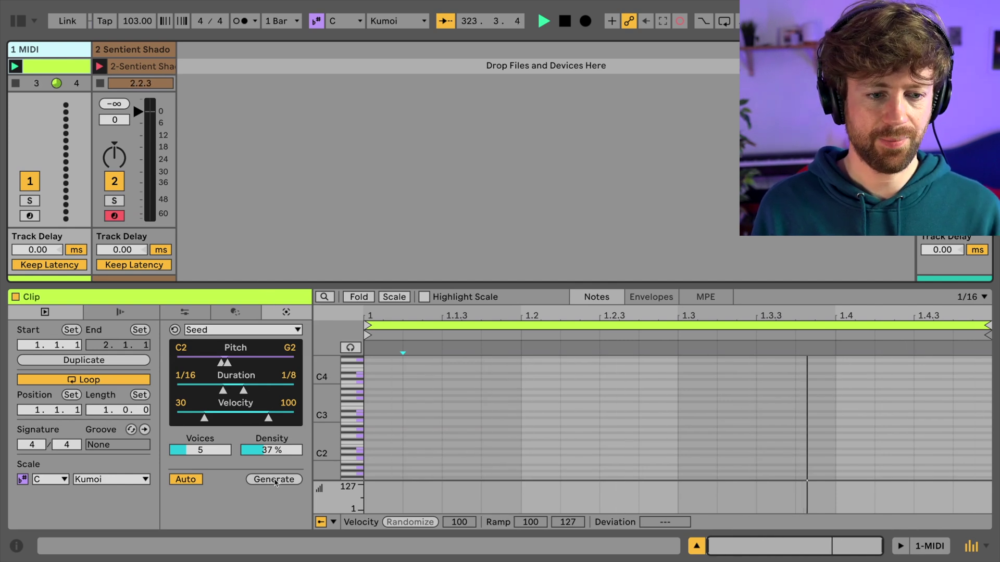
pyautogui.hotkey('ctrl', 'm')
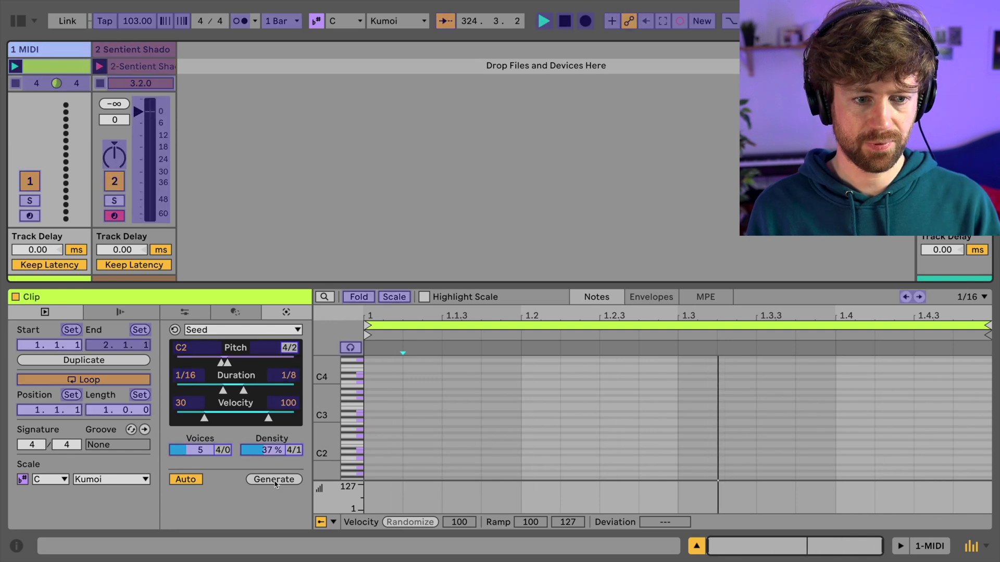
pyautogui.hotkey('ctrl', 'm')
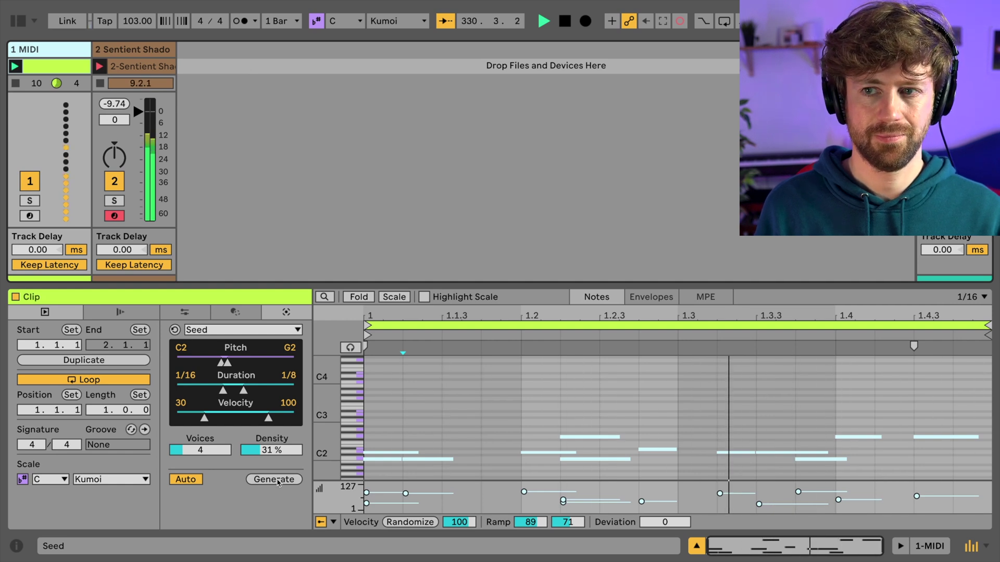
# Step: While recording, thin the Seed pattern to 3 voices and on to 1 voice at 27% density, ending on 2 voices at 50%
pyautogui.press('Down')
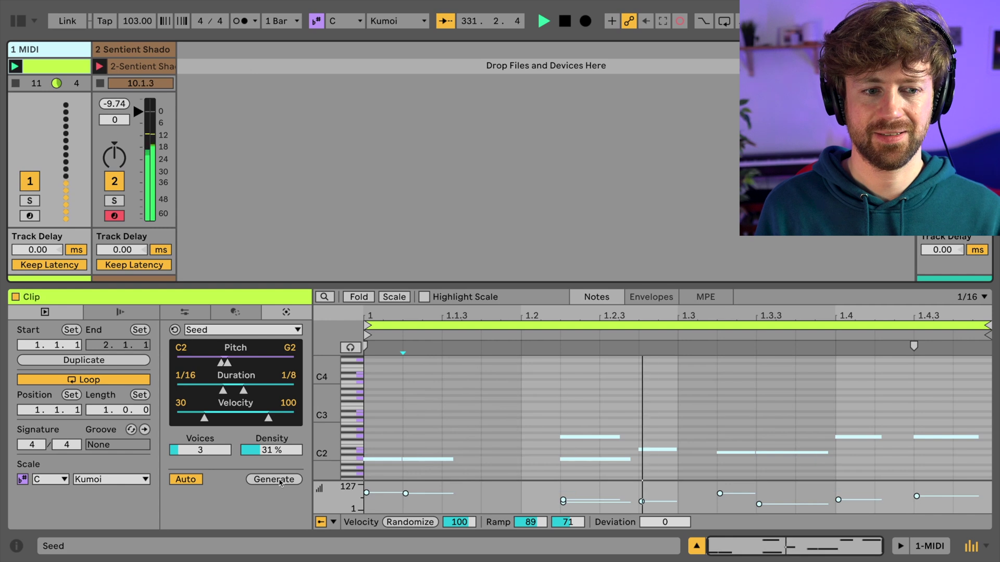
pyautogui.press('Down')
pyautogui.press('Down')
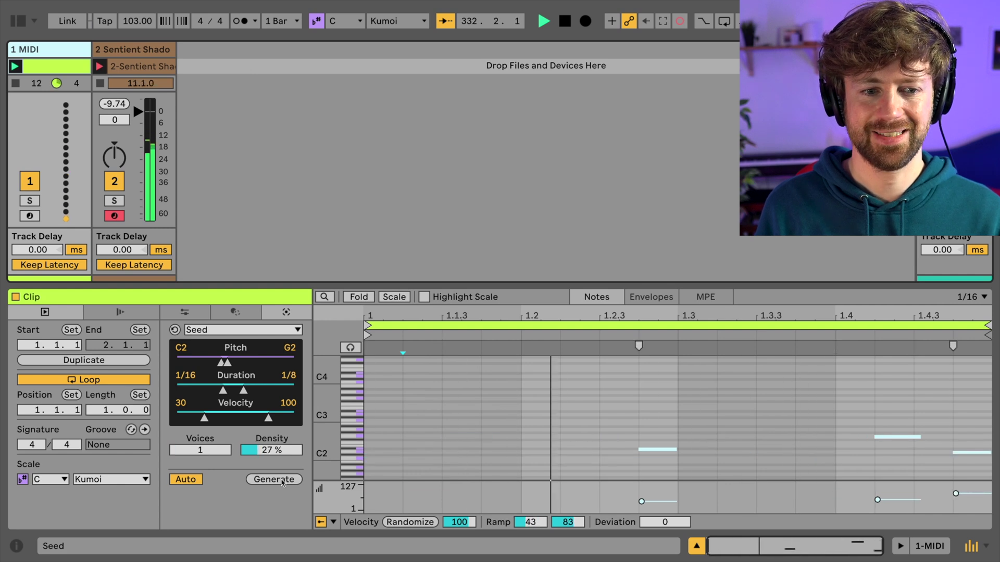
pyautogui.press('Down')
pyautogui.press('Down')
pyautogui.press('Down')
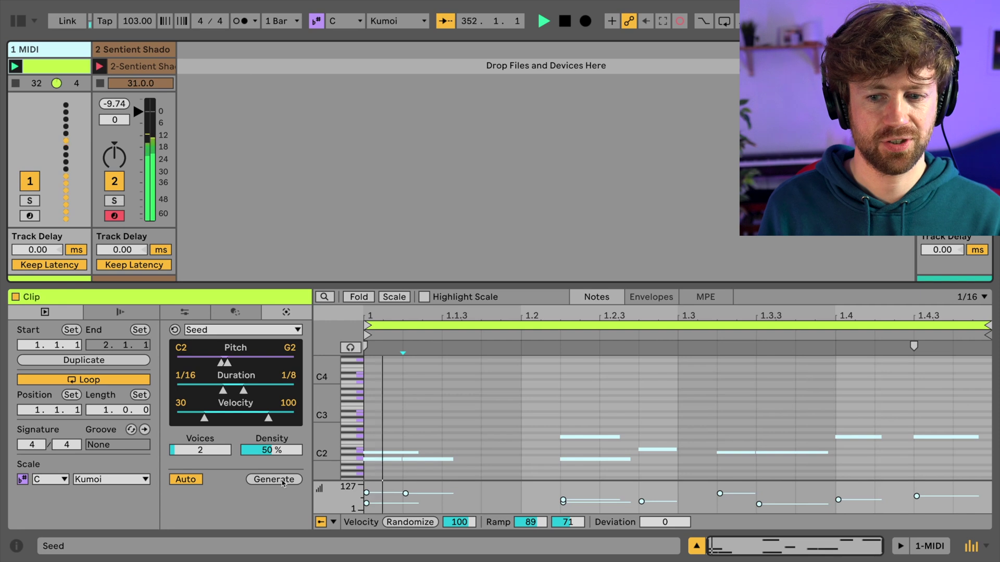
# Step: Alternate the Seed generator's upper pitch limit between C3 and A2 while recording, ending on C3
pyautogui.click(282, 480)
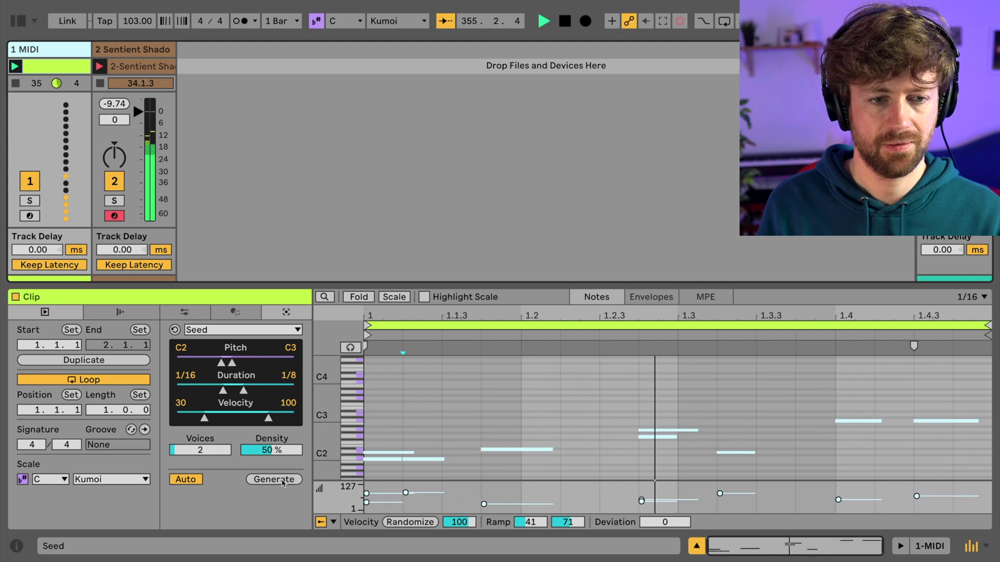
pyautogui.click(282, 480)
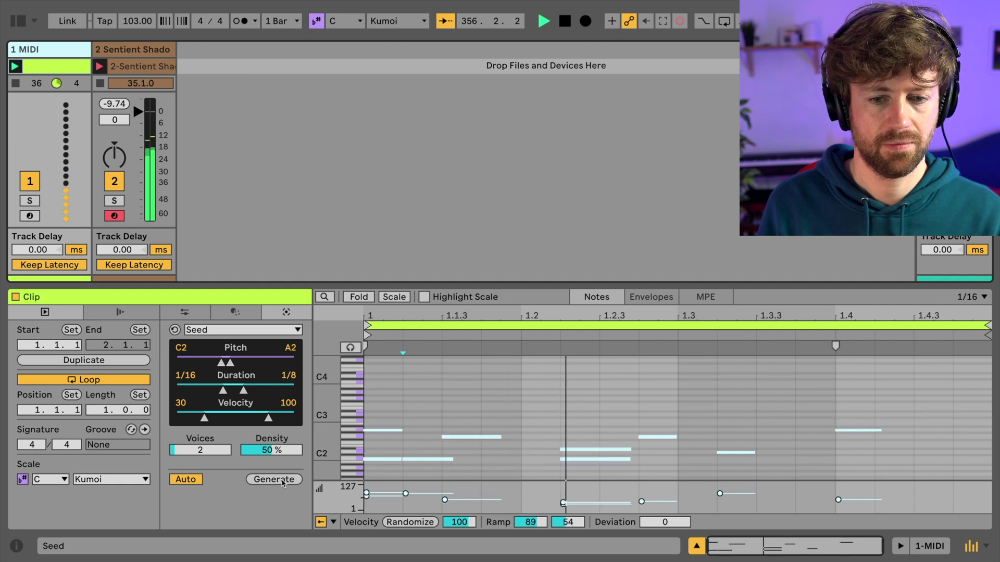
pyautogui.hotkey('ctrl', 'z')
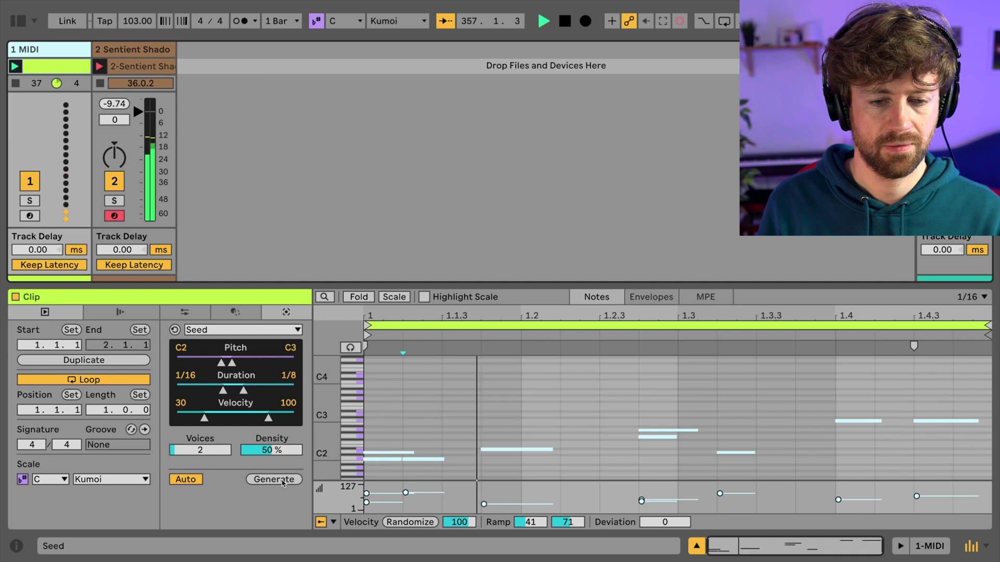
pyautogui.hotkey('ctrl', 'shift', 'z')
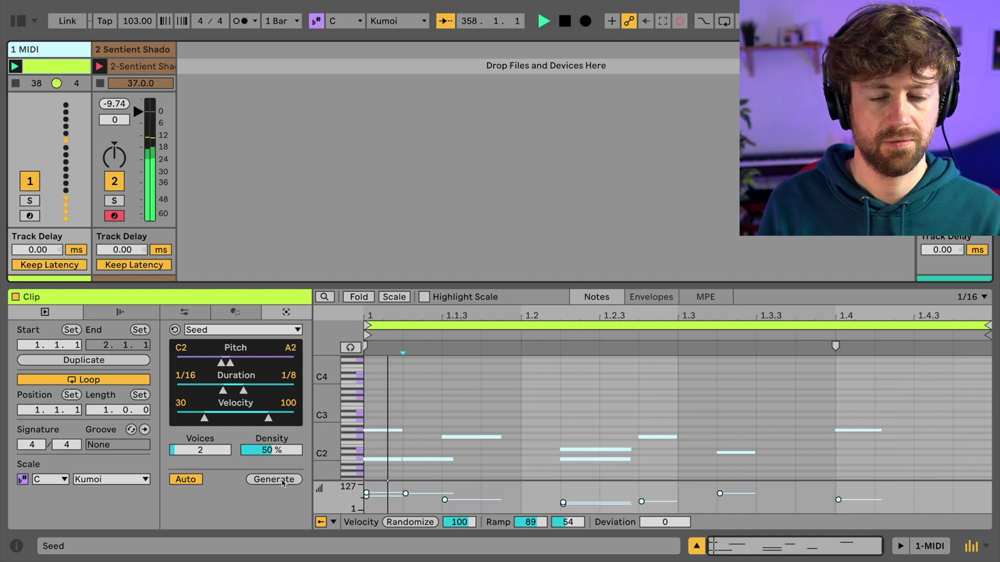
pyautogui.hotkey('ctrl', 'z')
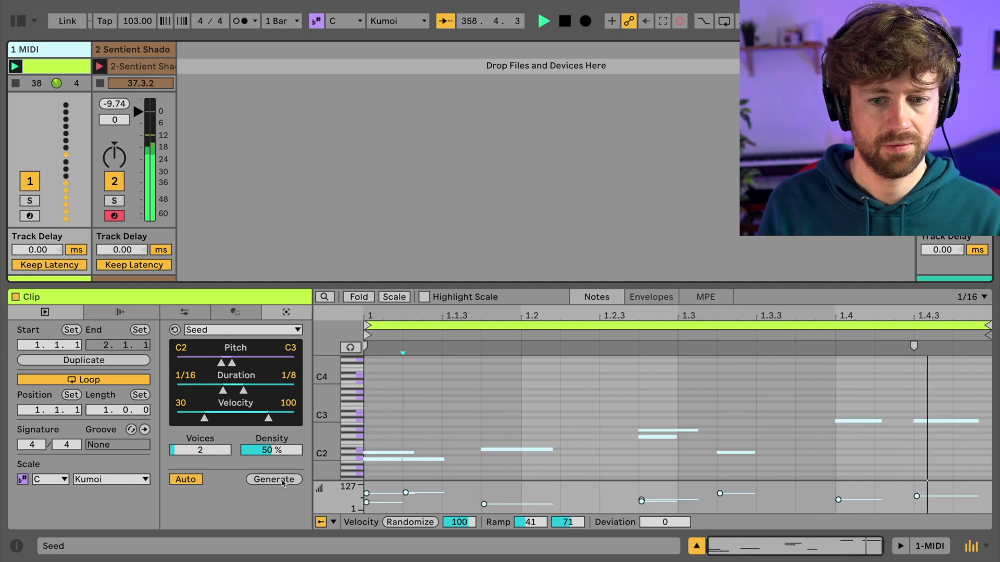
# Step: Vary the Seed generator's upper pitch limit between C3, D3 and D#3 while recording, returning to C3
pyautogui.click(282, 483)
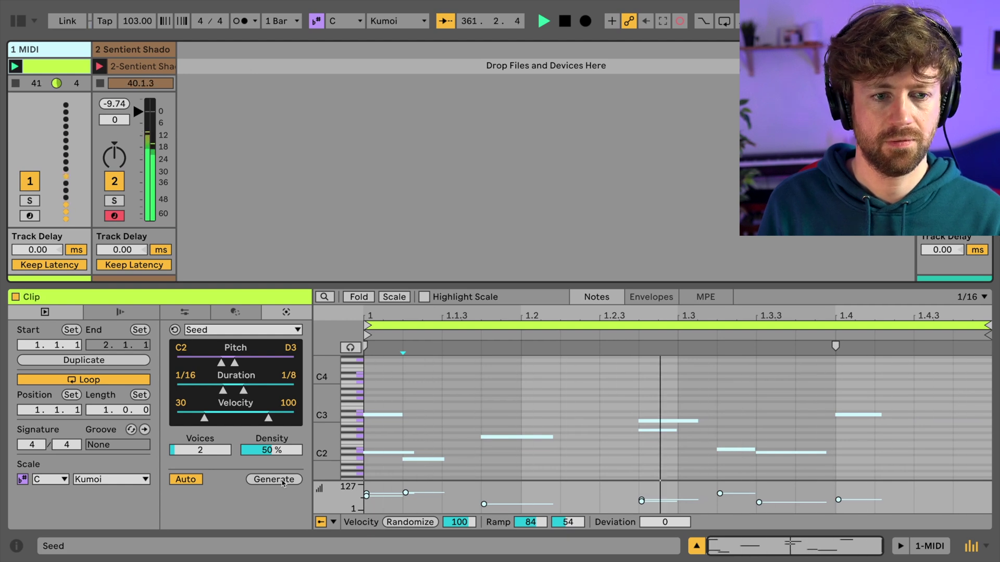
pyautogui.hotkey('ctrl', 'z')
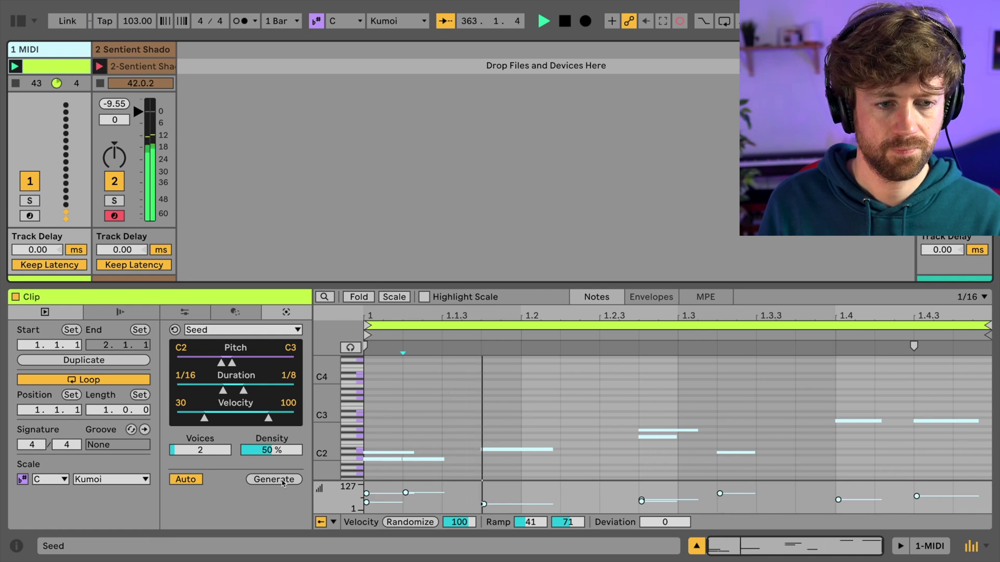
pyautogui.hotkey('ctrl', 'y')
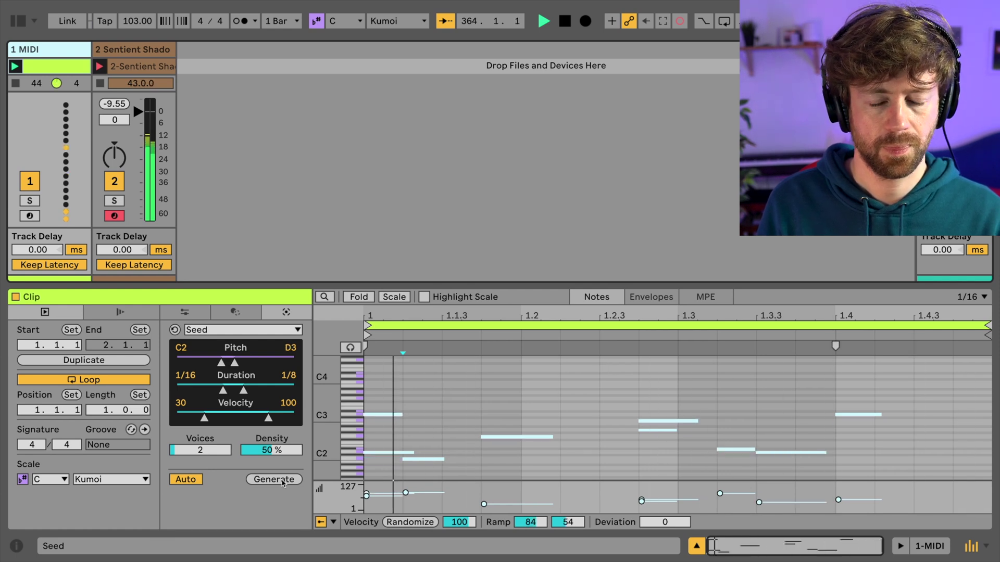
pyautogui.hotkey('ctrl', 'y')
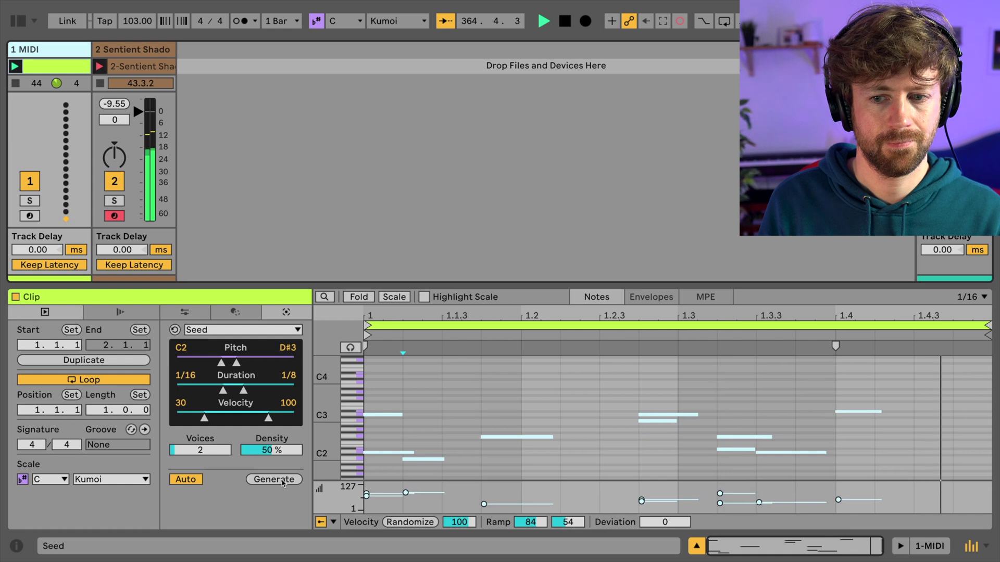
pyautogui.hotkey('ctrl', 'z')
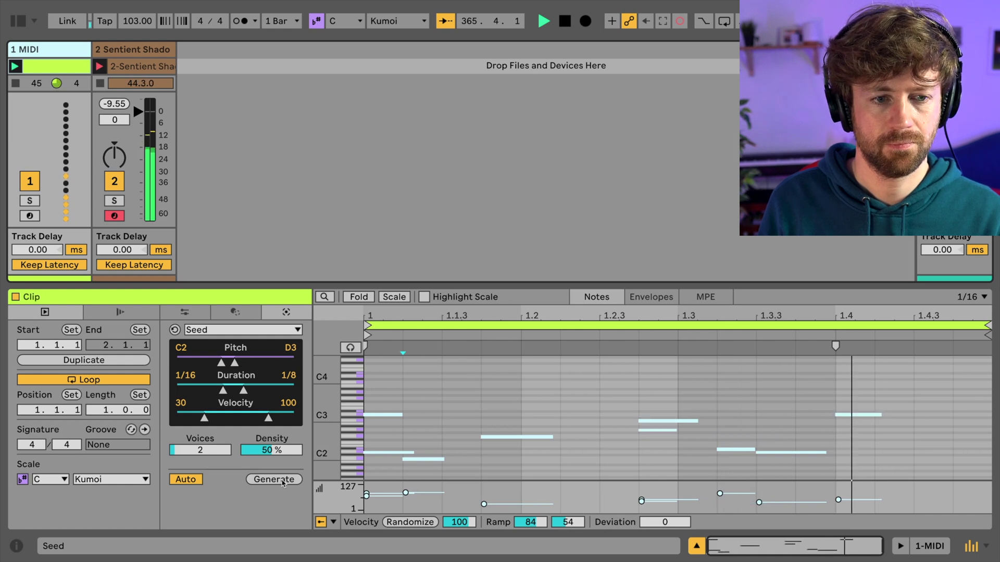
pyautogui.hotkey('ctrl', 'z')
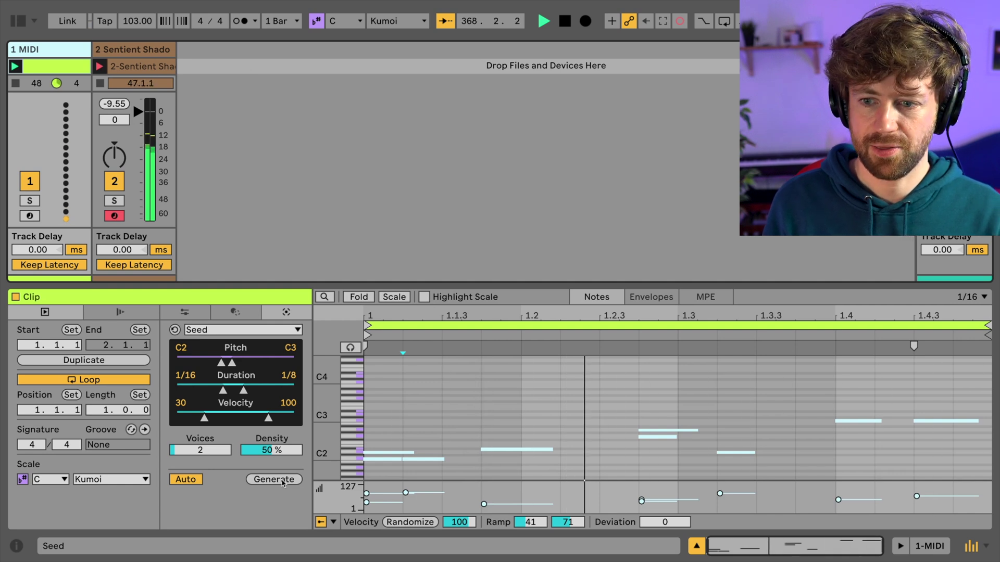
# Step: Build the recorded pattern up to 3 voices at 68% density and a G3 upper pitch, and on to 4 voices with C4
pyautogui.press('Up')
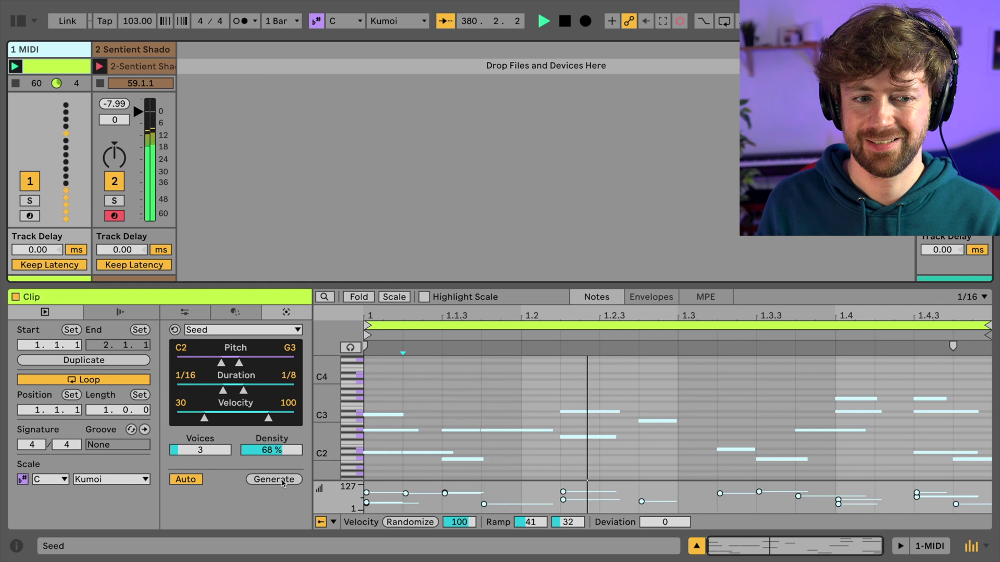
pyautogui.click(282, 479)
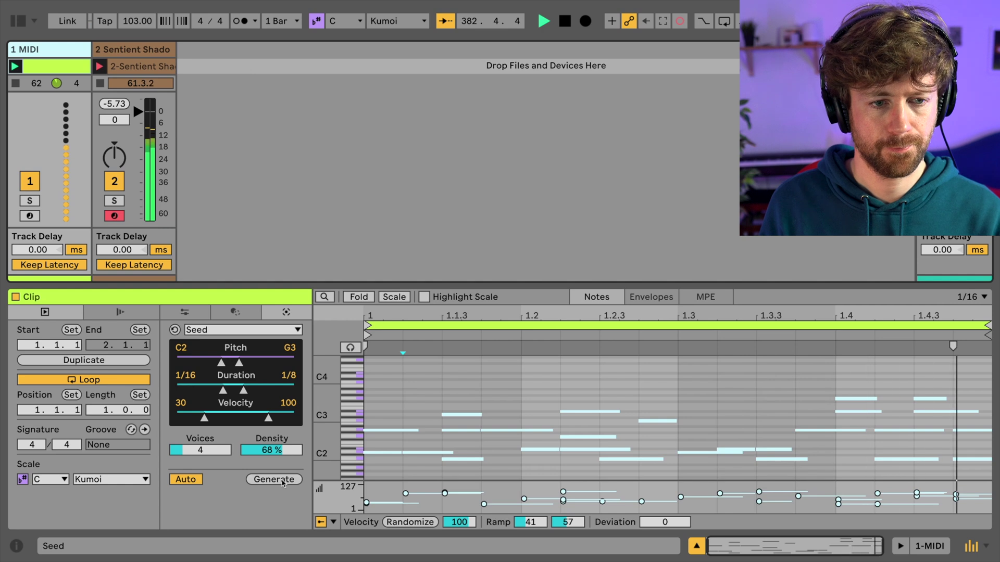
pyautogui.click(283, 479)
pyautogui.click(282, 480)
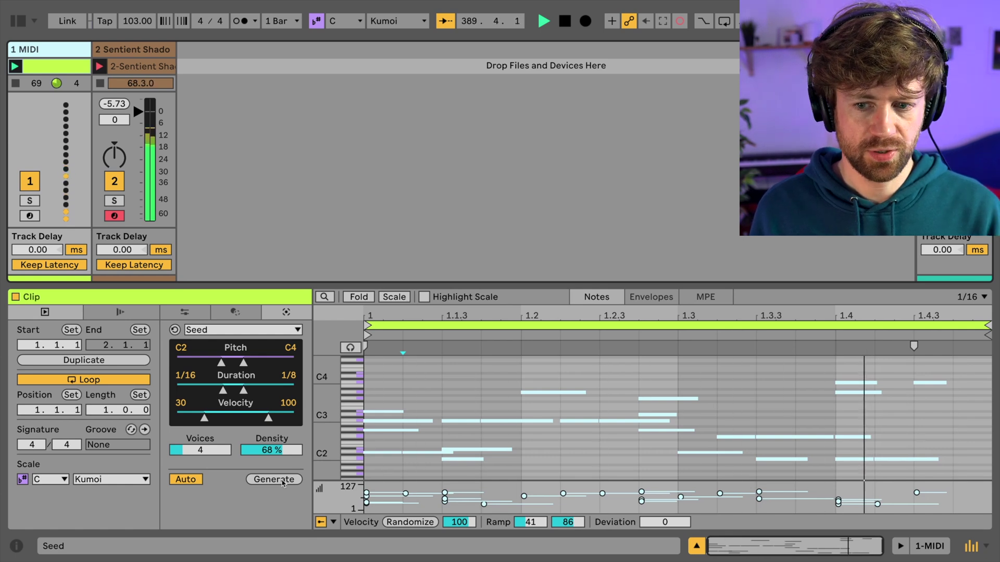
# Step: End the take with 3 voices, 0% density and a G2 upper pitch, and open the recorded Sentient Shadows clip
pyautogui.click(282, 480)
pyautogui.click(282, 480)
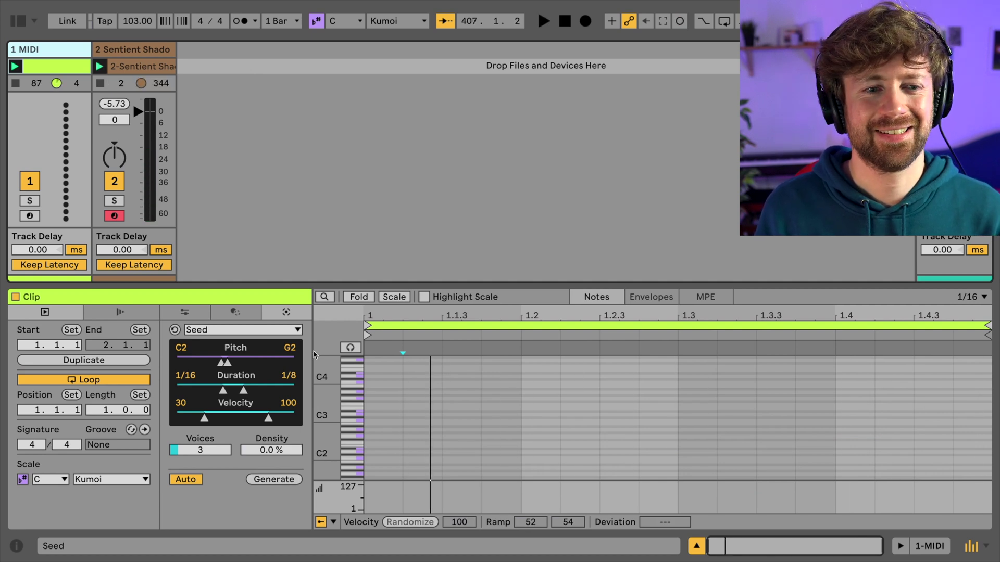
pyautogui.click(156, 68)
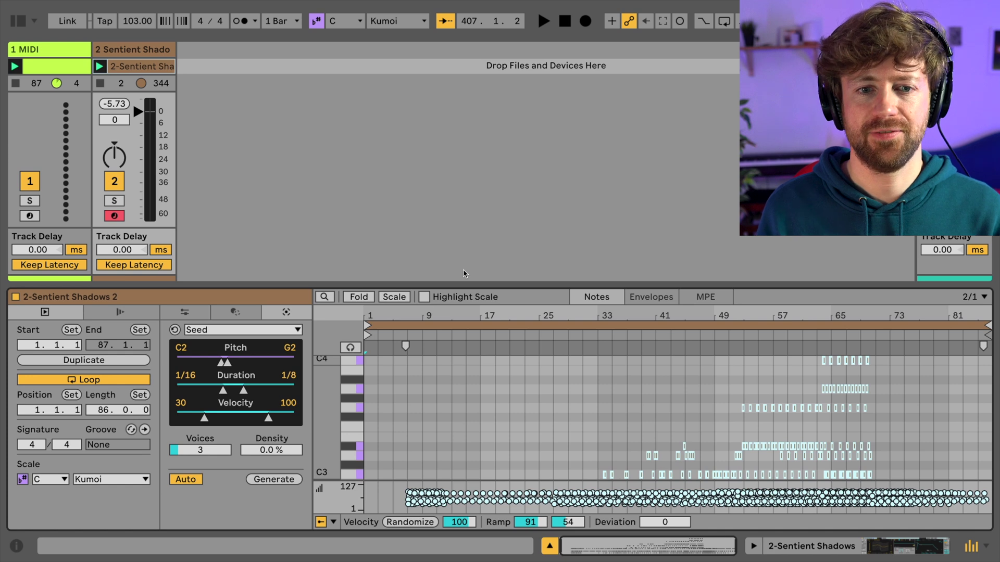
# Step: Enlarge the recorded clip's note editor to show the lower notes and clear the note selection
pyautogui.moveTo(434, 287); pyautogui.dragTo(429, 176)
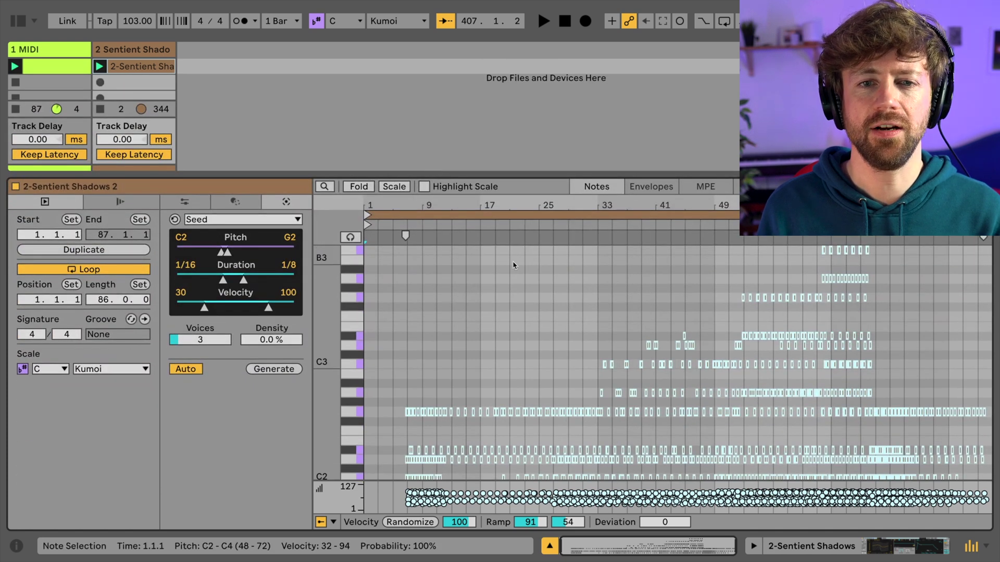
pyautogui.scroll(2, 567, 321)
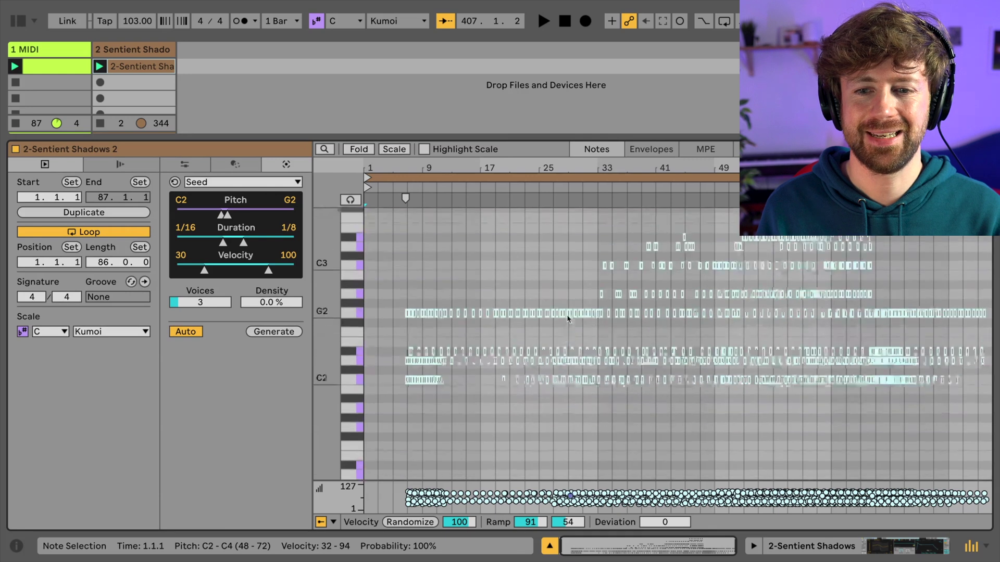
pyautogui.click(568, 292)
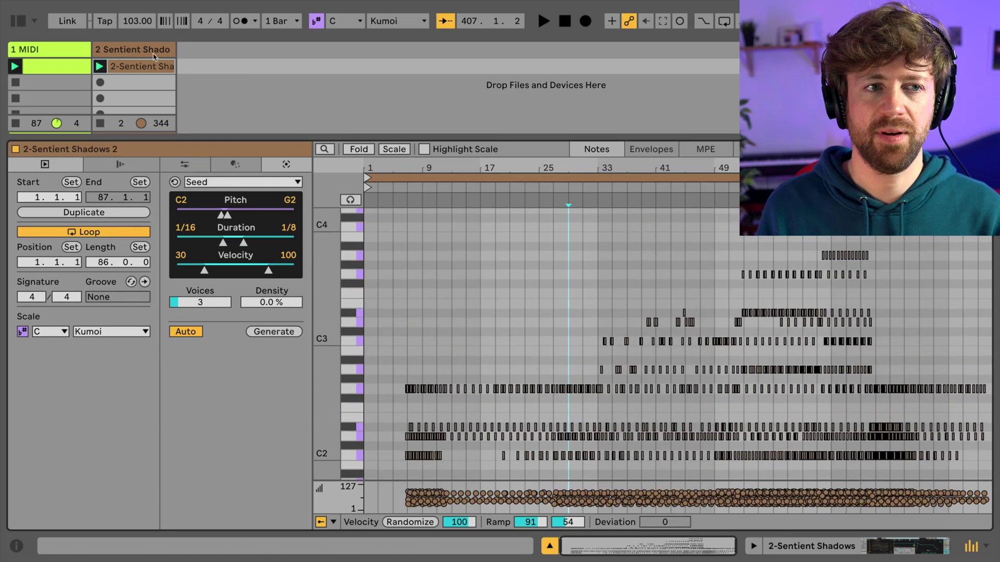
# Step: Place the recorded Sentient Shadows clip from the Session on its own track in the Arrangement, starting at about bar 321
pyautogui.click(138, 71)
pyautogui.press('Tab')
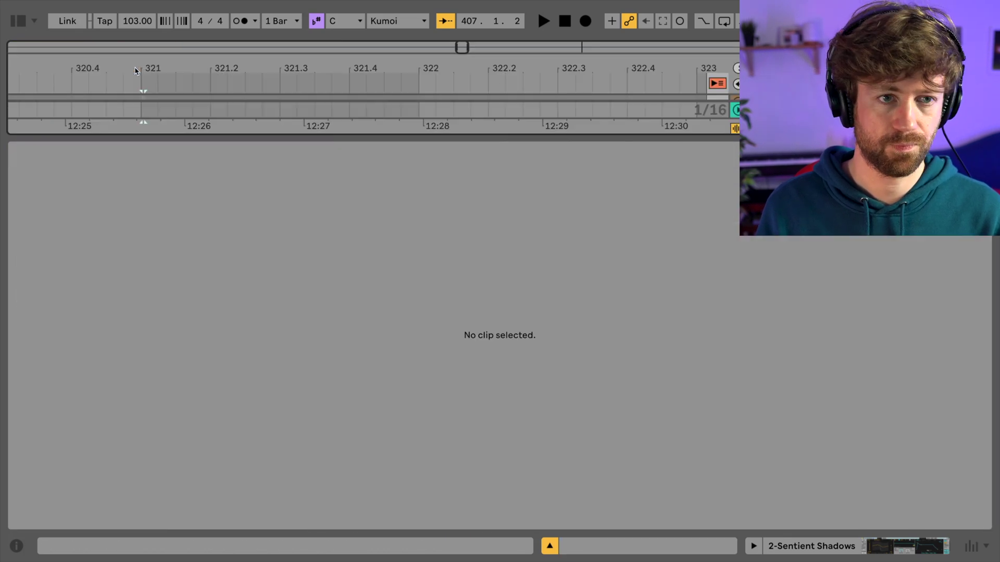
pyautogui.press('Tab')
pyautogui.press('Tab')
pyautogui.moveTo(240, 138); pyautogui.dragTo(221, 393)
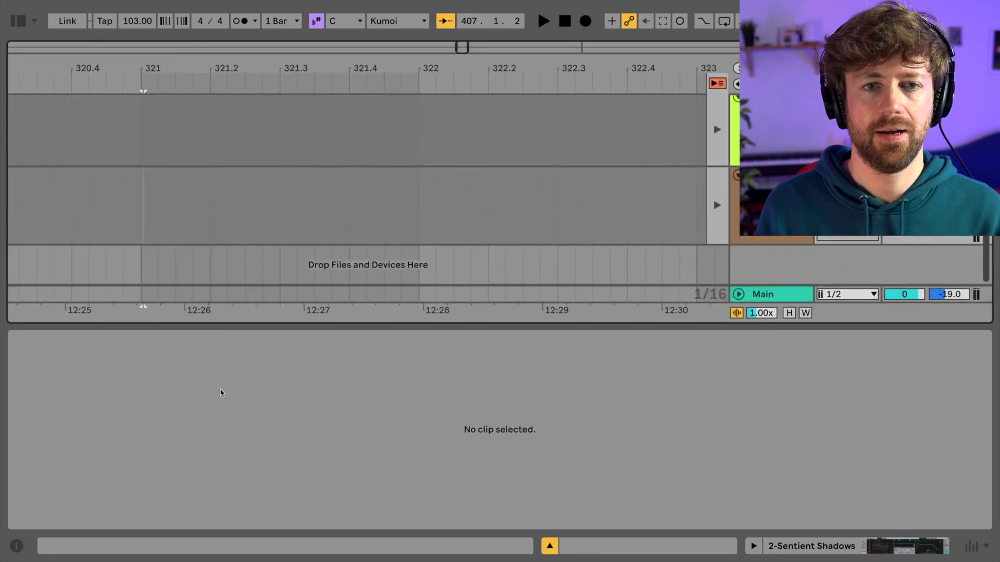
pyautogui.press('Tab')
pyautogui.press('Tab')
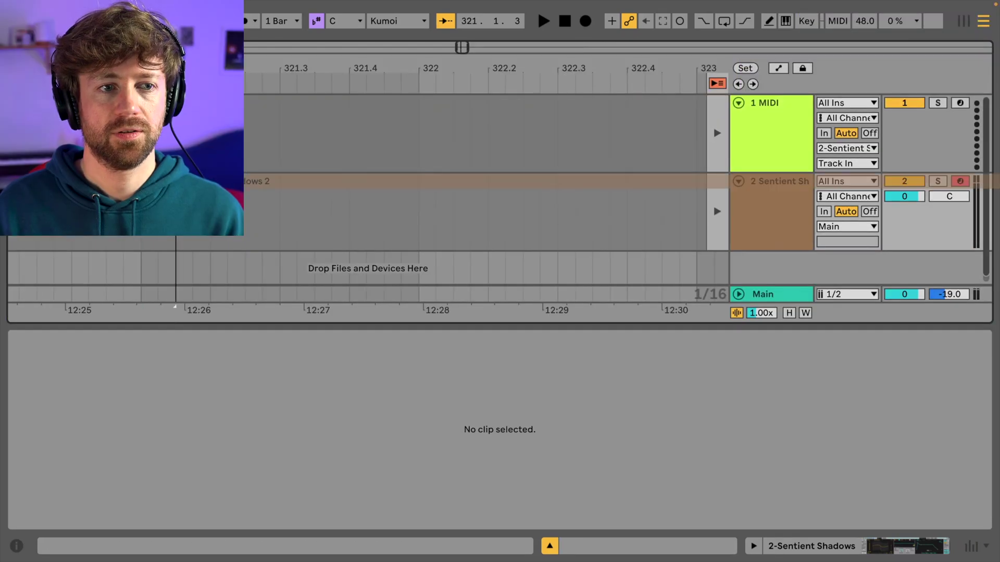
pyautogui.click(657, 209)
pyautogui.click(699, 218)
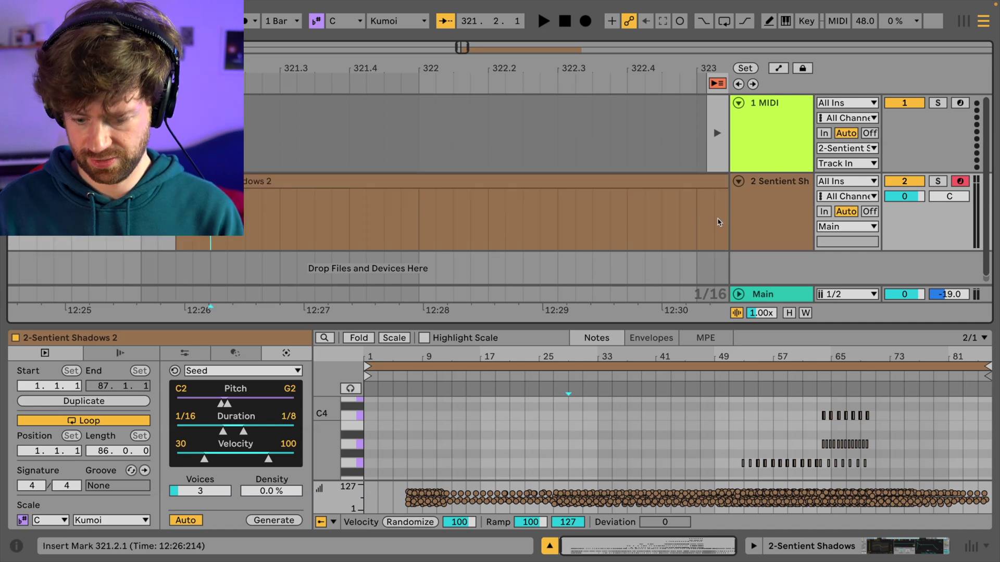
# Step: View the whole clip in the Arrangement and highlight its span from bar 333 to the clip's end
pyautogui.press('-')
pyautogui.press('-')
pyautogui.press('-')
pyautogui.press('-')
pyautogui.press('-')
pyautogui.press('-')
pyautogui.press('-')
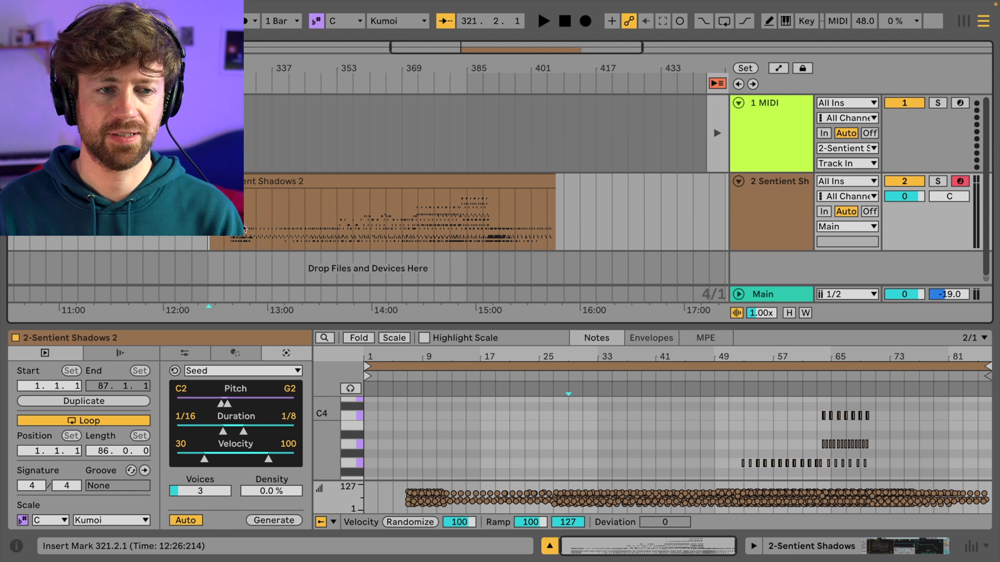
pyautogui.click(263, 225)
pyautogui.moveTo(263, 225); pyautogui.dragTo(553, 183)
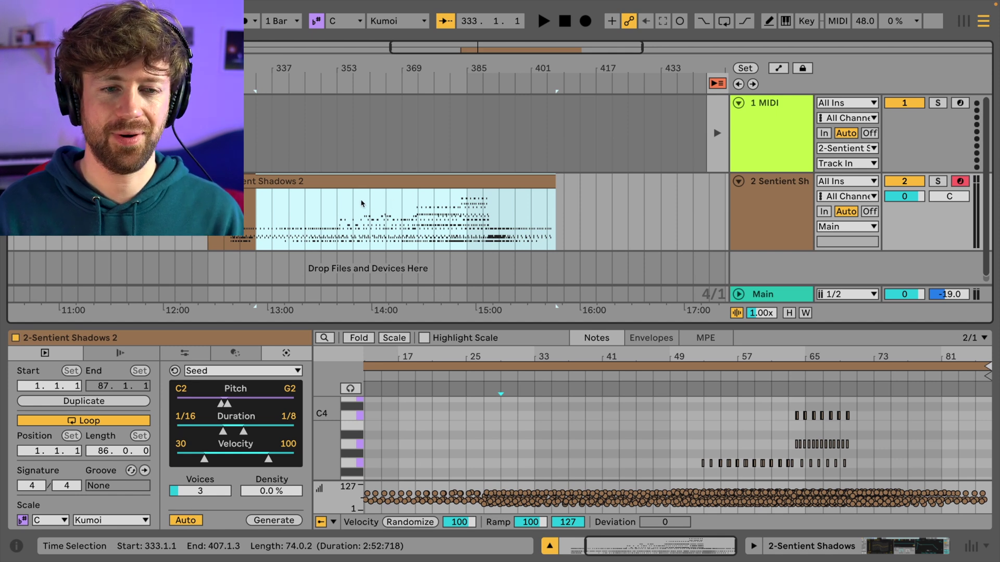
pyautogui.click(253, 228)
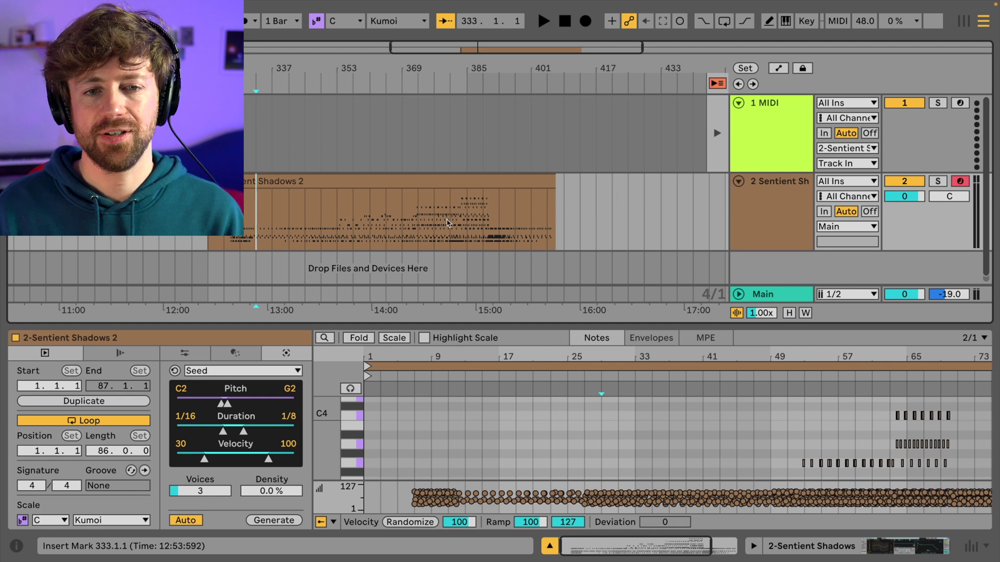
# Step: Select the whole arranged clip and view its notes up to C4 in an enlarged note editor
pyautogui.click(475, 181)
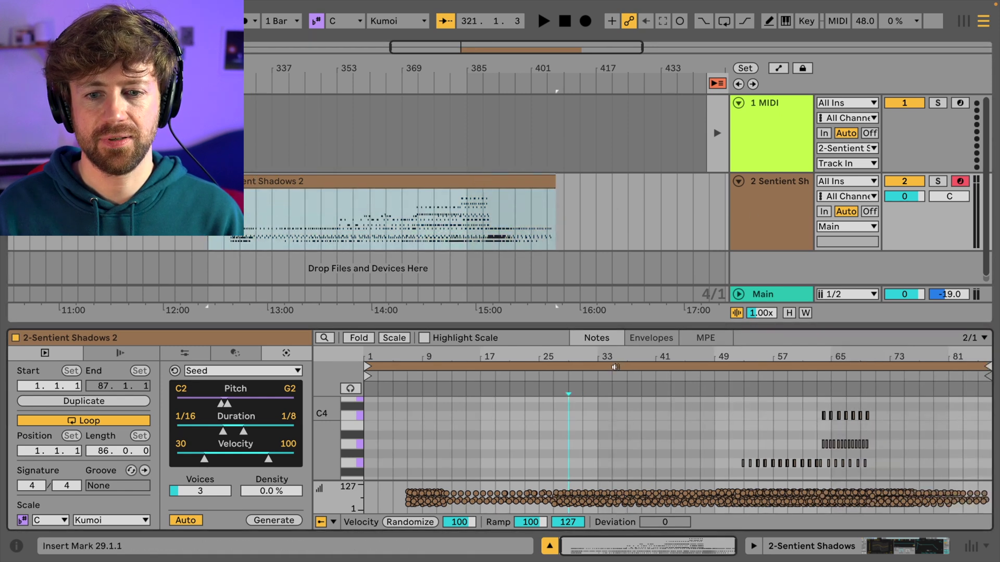
pyautogui.moveTo(605, 326); pyautogui.dragTo(606, 223)
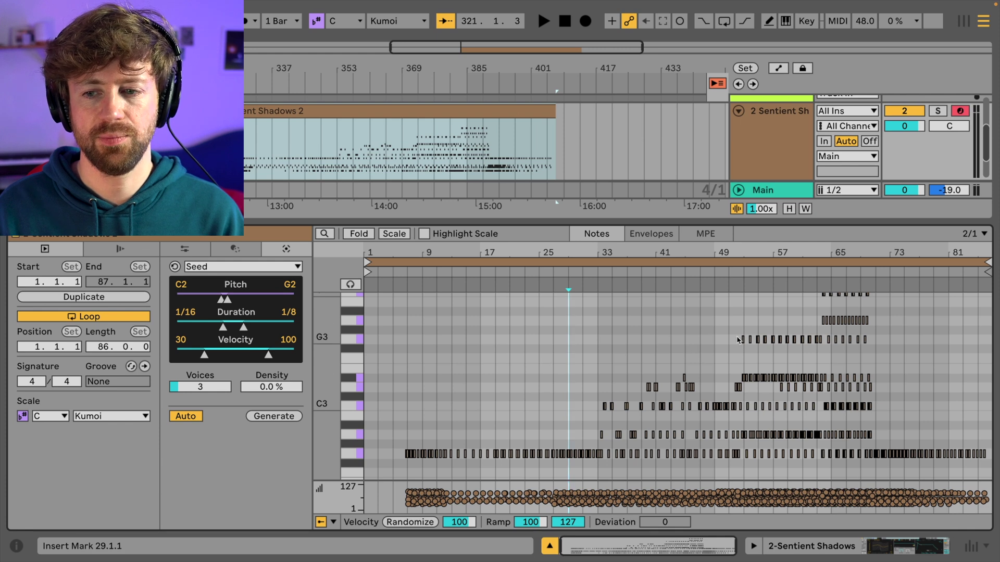
pyautogui.scroll(2, 738, 337)
pyautogui.scroll(2, 750, 321)
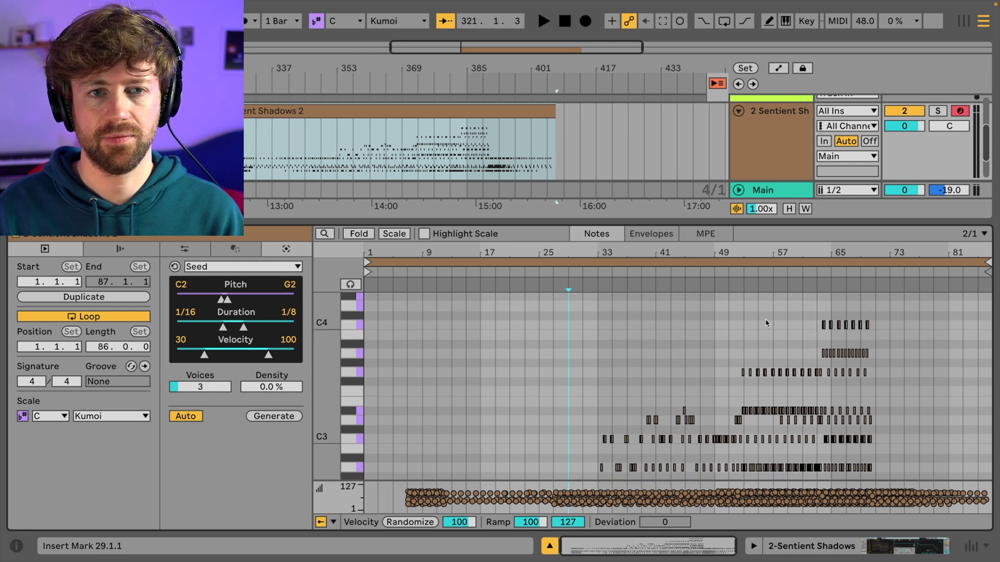
# Step: Play the arrangement from about bar 385 and highlight the clip's C4 notes between bars 63 and 69
pyautogui.click(467, 151)
pyautogui.press('space')
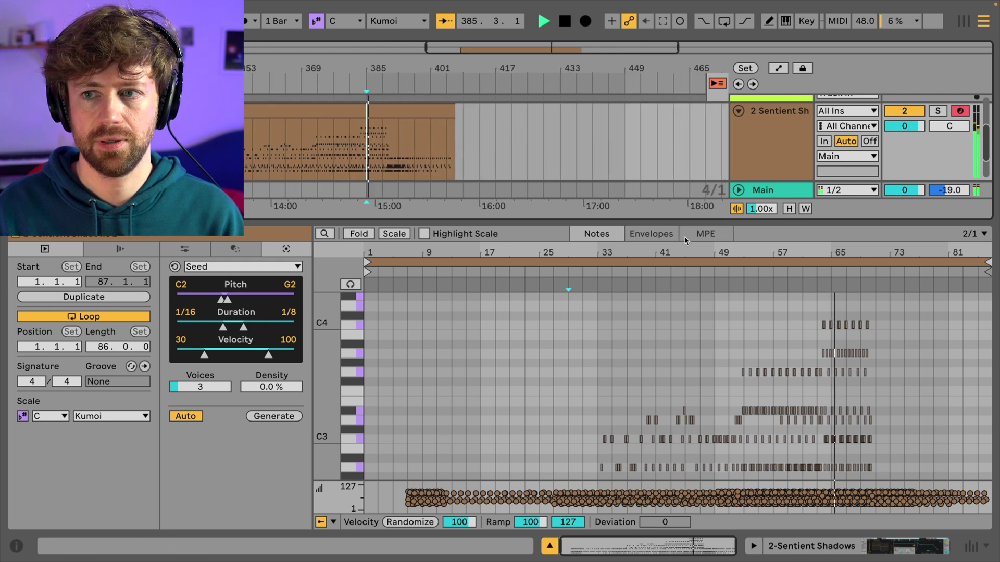
pyautogui.moveTo(791, 319)
pyautogui.mouseDown()
pyautogui.moveTo(833, 327)
pyautogui.moveTo(906, 318)
pyautogui.mouseUp()
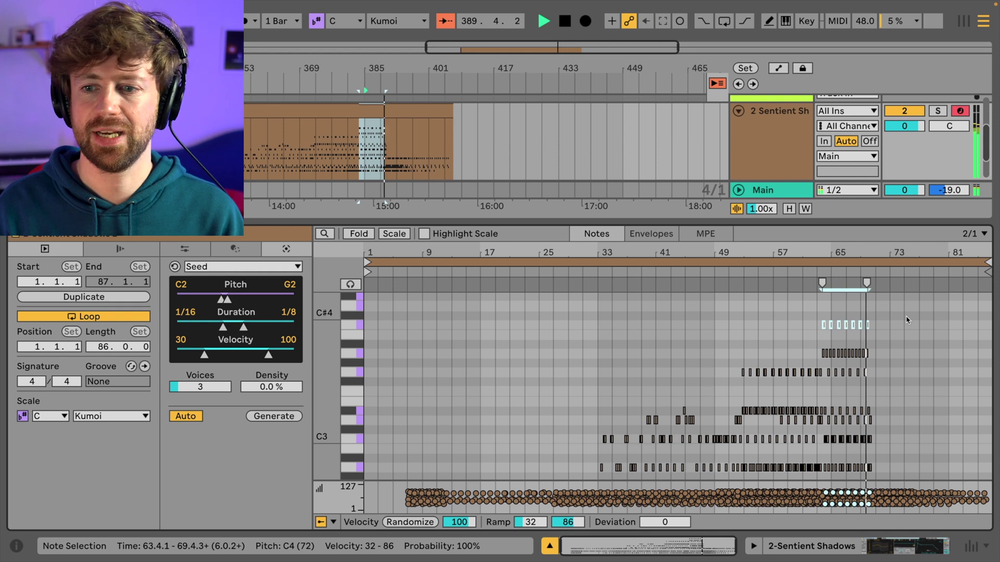
pyautogui.press('space')
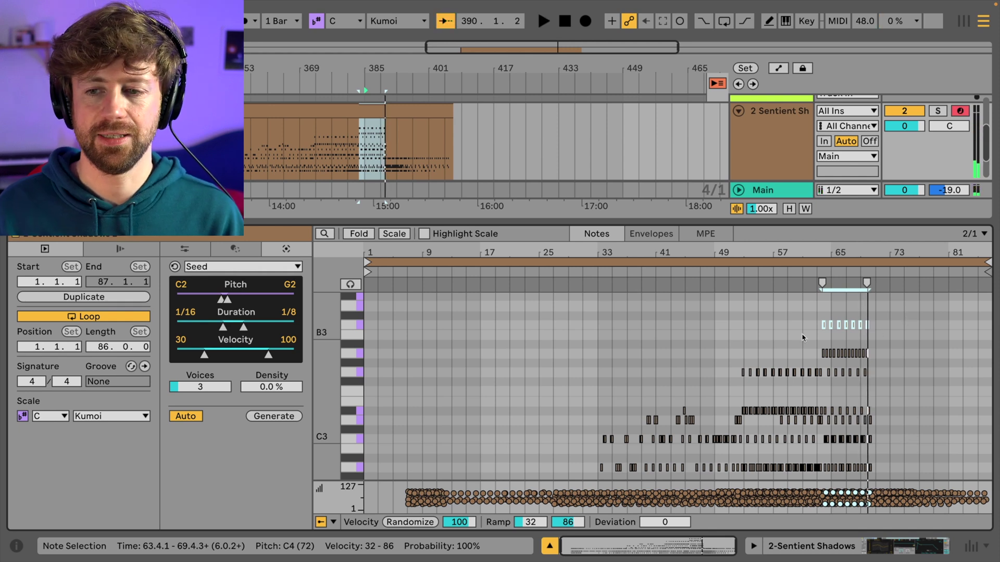
pyautogui.click(774, 335)
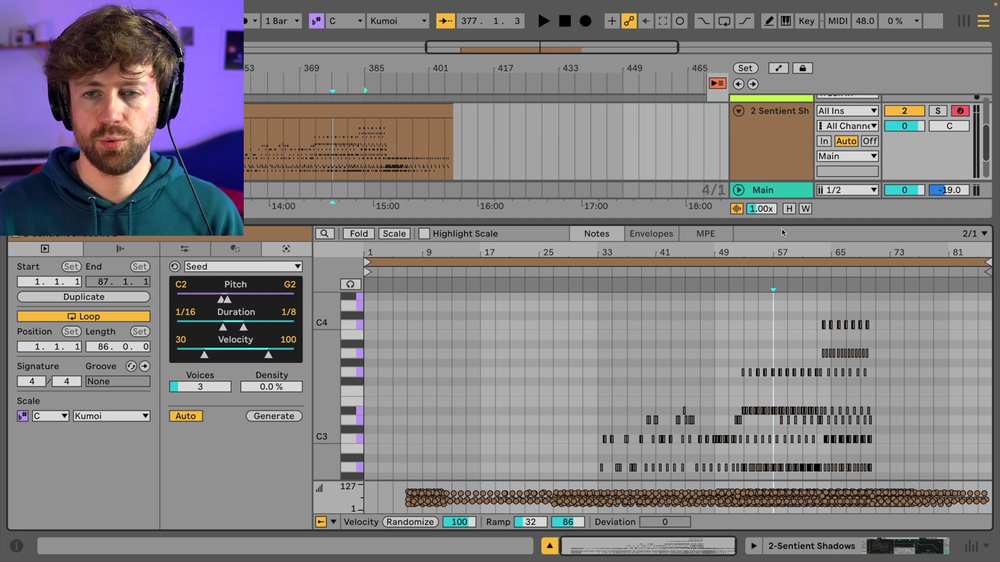
# Step: Open the Sentient Shadows instrument and audition the clip from bar 377 with the first filter's Frequency control
pyautogui.click(775, 160)
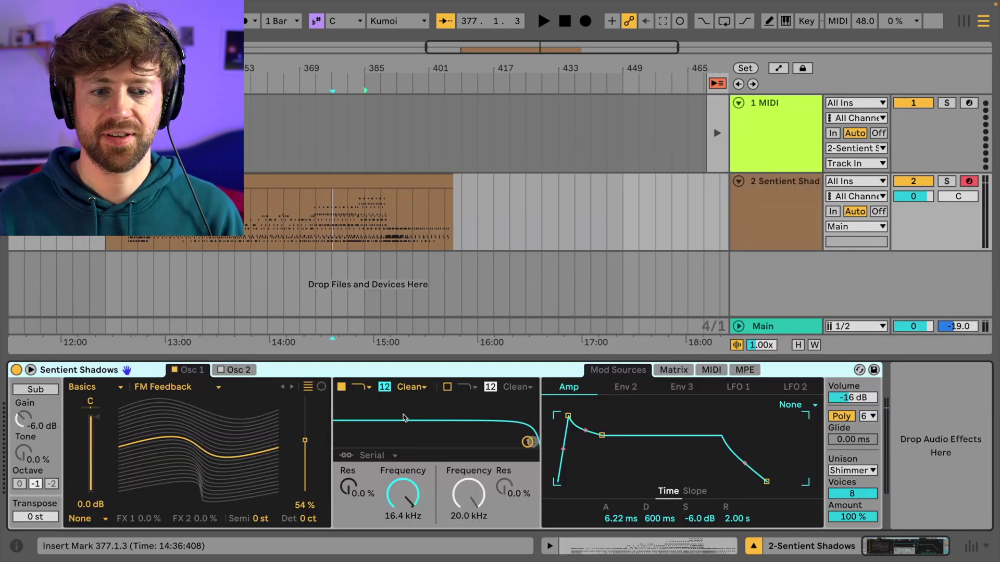
pyautogui.click(385, 501)
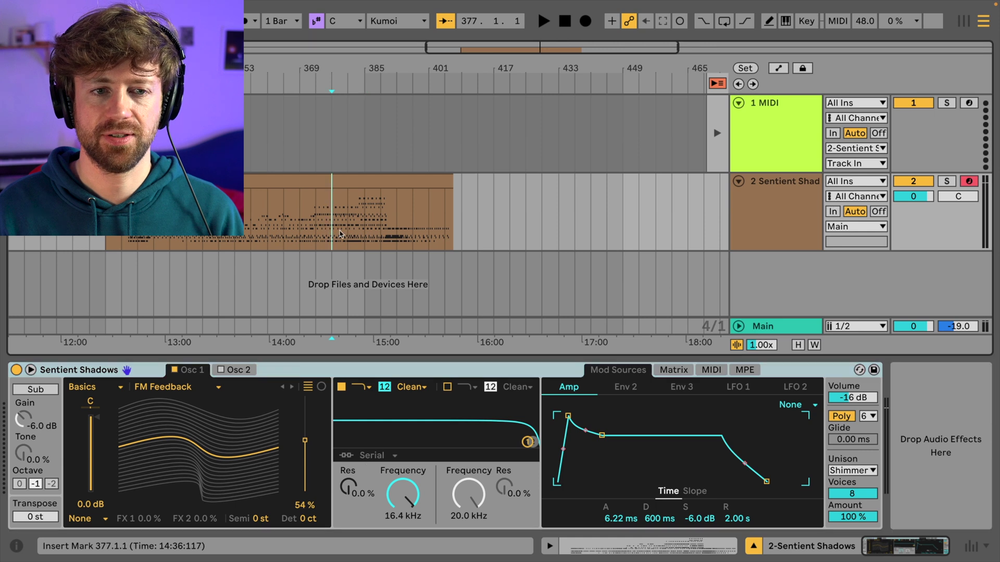
pyautogui.press('space')
pyautogui.moveTo(407, 502)
pyautogui.mouseDown()
pyautogui.moveTo(407, 544)
pyautogui.moveTo(407, 496)
pyautogui.mouseUp()
pyautogui.press('space')
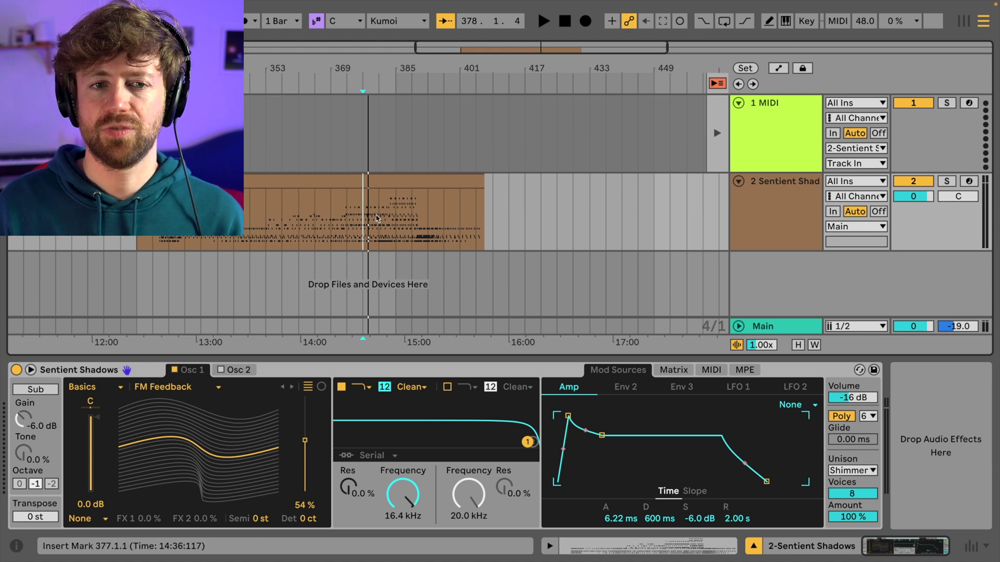
# Step: Record a live sweep of the first filter's Frequency as automation in the Arrangement, starting from bar 377
pyautogui.click(587, 21)
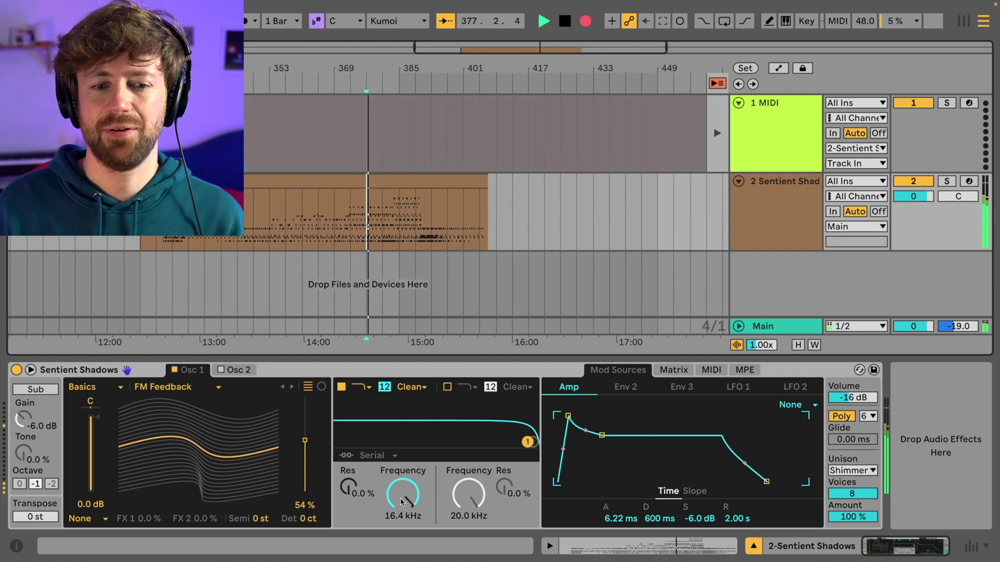
pyautogui.moveTo(402, 495); pyautogui.dragTo(402, 524)
pyautogui.press('space')
# Step: Play back the filter sweep from bar 377 and show the Sentient Shadows track's Filter 1 Frequency automation
pyautogui.click(348, 225)
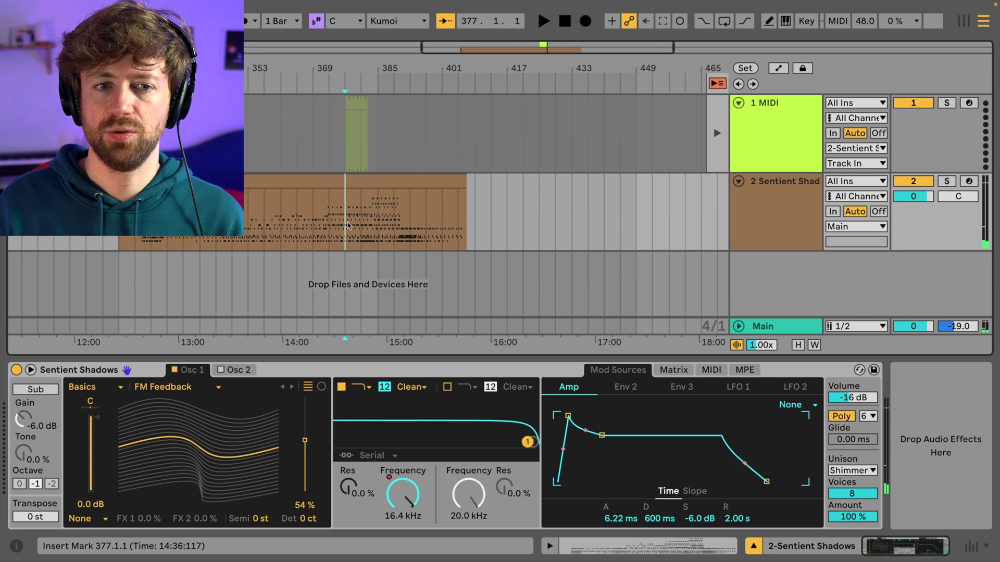
pyautogui.press('space')
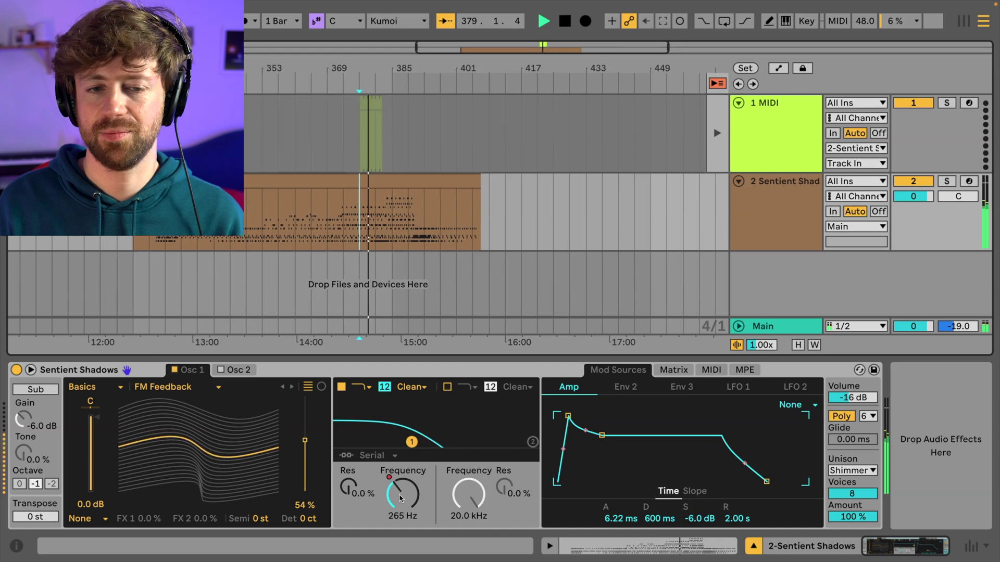
pyautogui.click(762, 213)
pyautogui.press('space')
pyautogui.press('+')
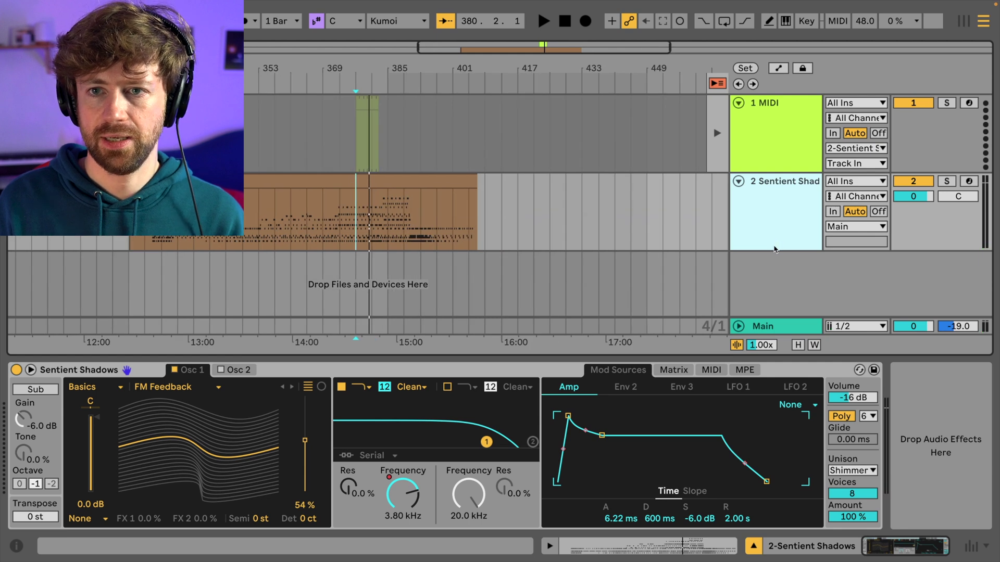
pyautogui.press('a')
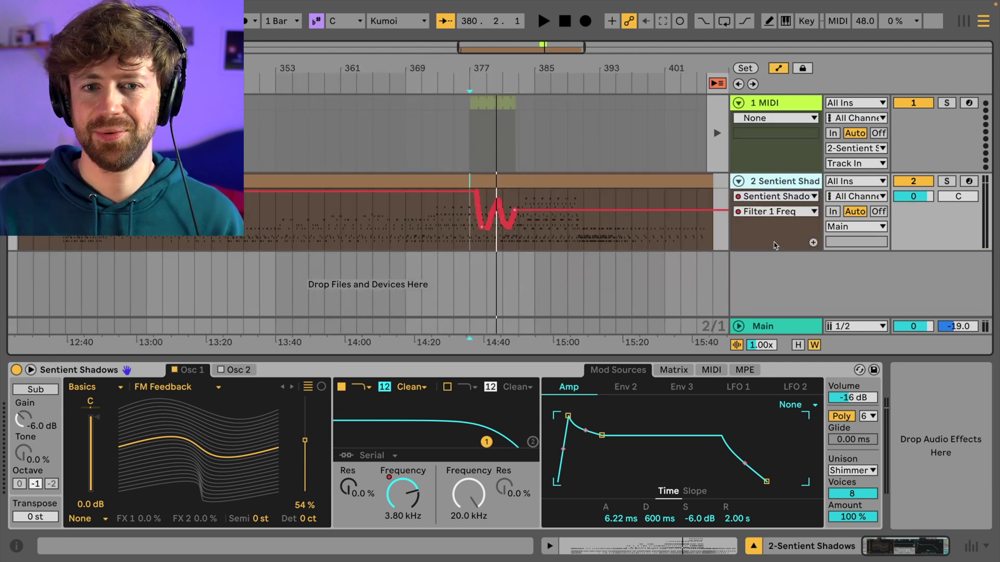
# Step: Examine the track's automation targets by switching to Mixer, returning to Sentient Shadows and reading through its filter parameters
pyautogui.click(776, 196)
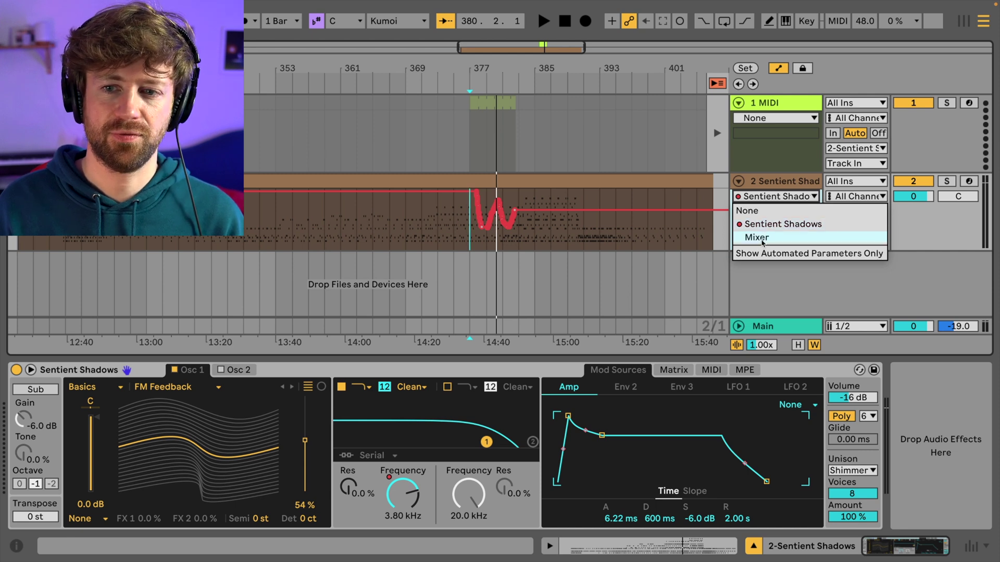
pyautogui.click(762, 238)
pyautogui.click(769, 211)
pyautogui.click(769, 212)
pyautogui.click(770, 198)
pyautogui.click(769, 225)
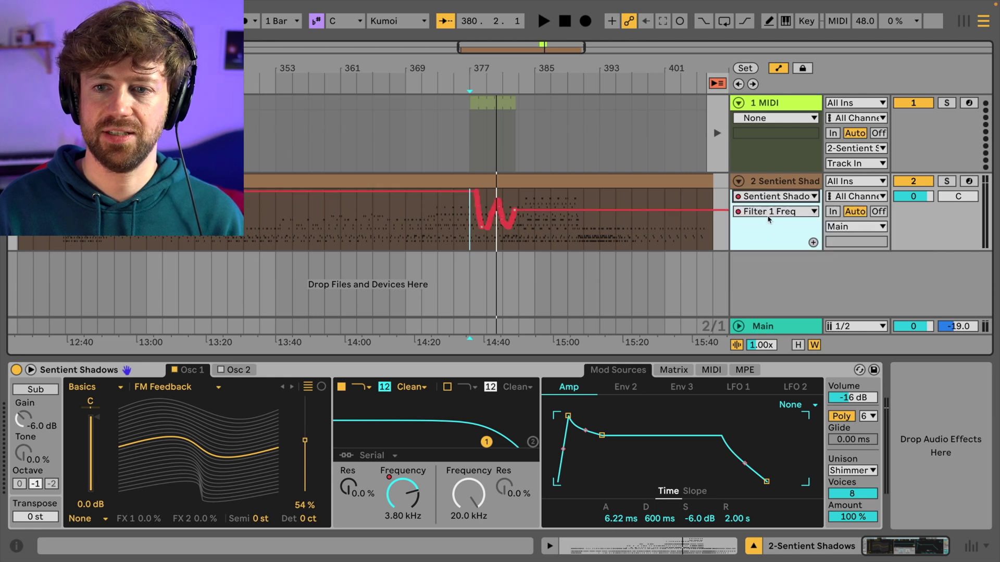
pyautogui.click(769, 211)
pyautogui.scroll(-3, 778, 348)
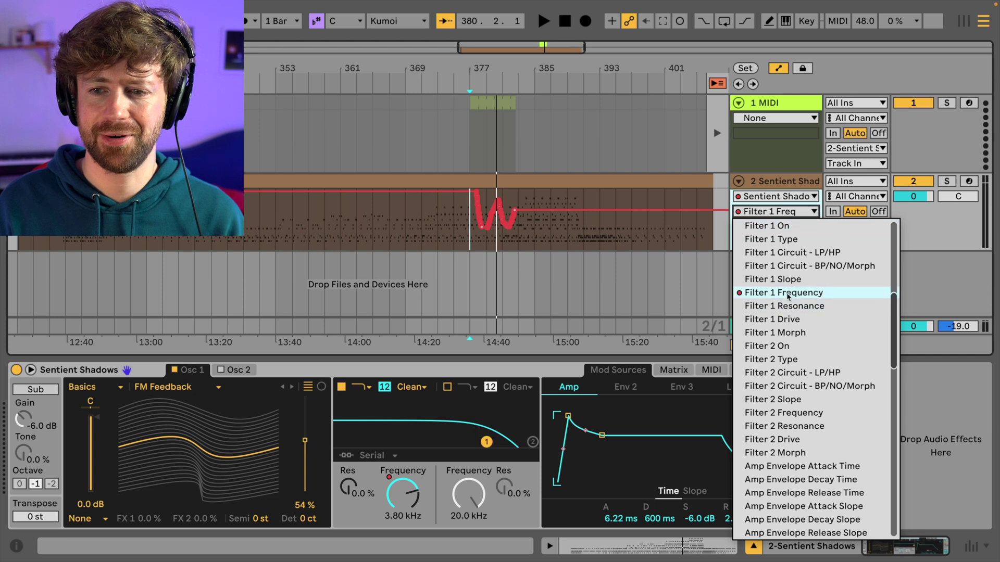
pyautogui.click(734, 186)
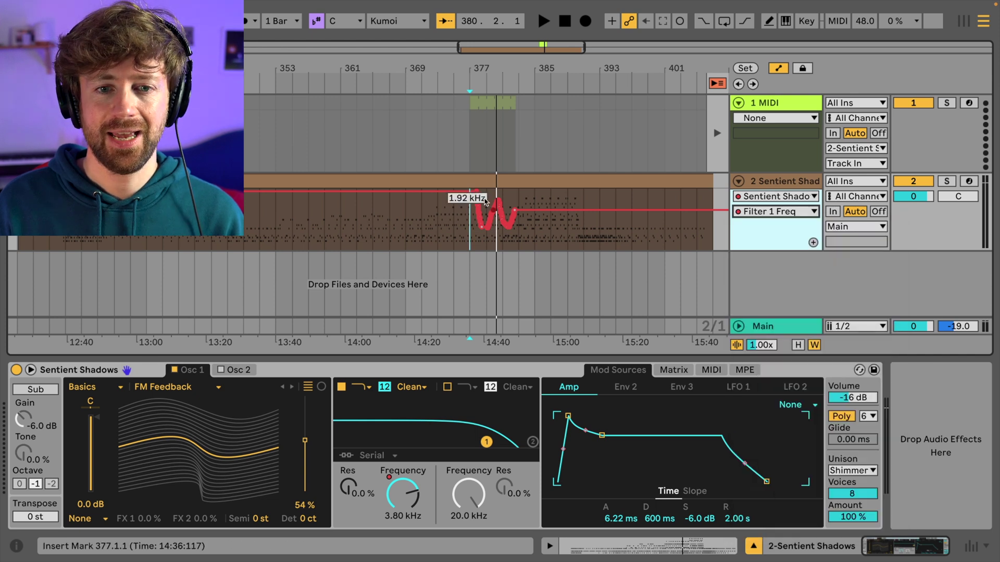
# Step: Examine the recorded Filter 1 Frequency automation curve and its points around bar 379
pyautogui.click(488, 250)
pyautogui.scroll(5, 488, 245)
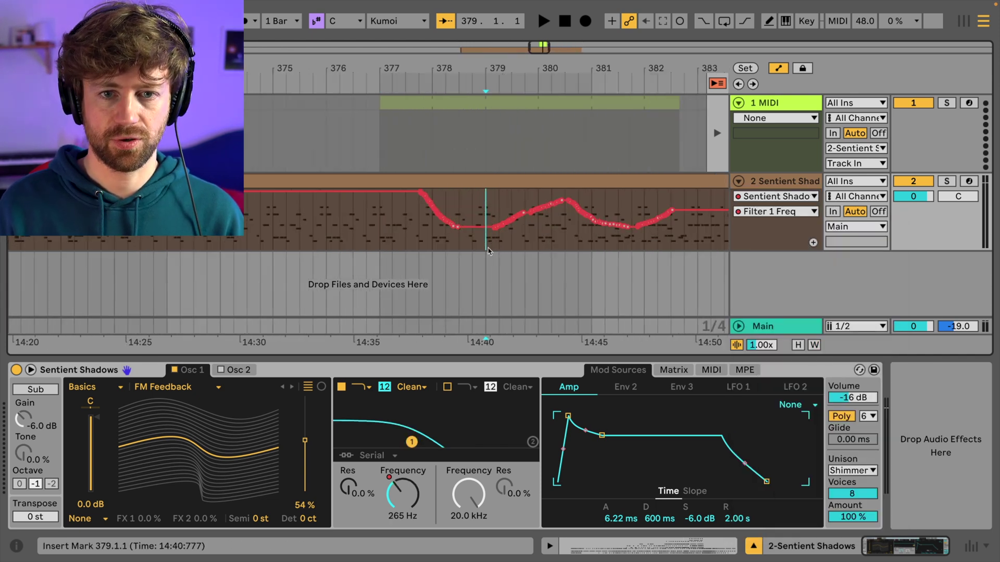
pyautogui.hscroll(2, 480, 234)
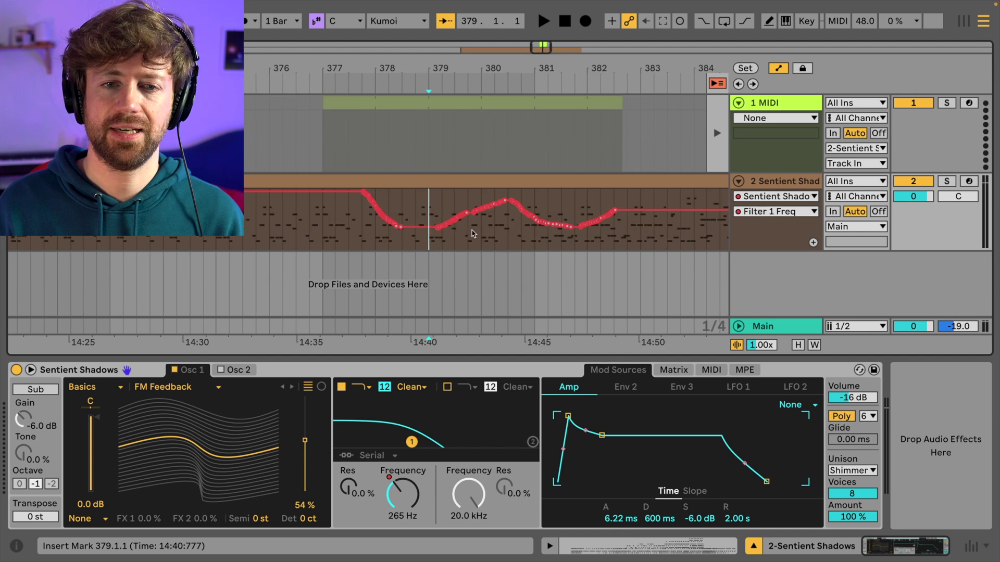
pyautogui.moveTo(470, 218)
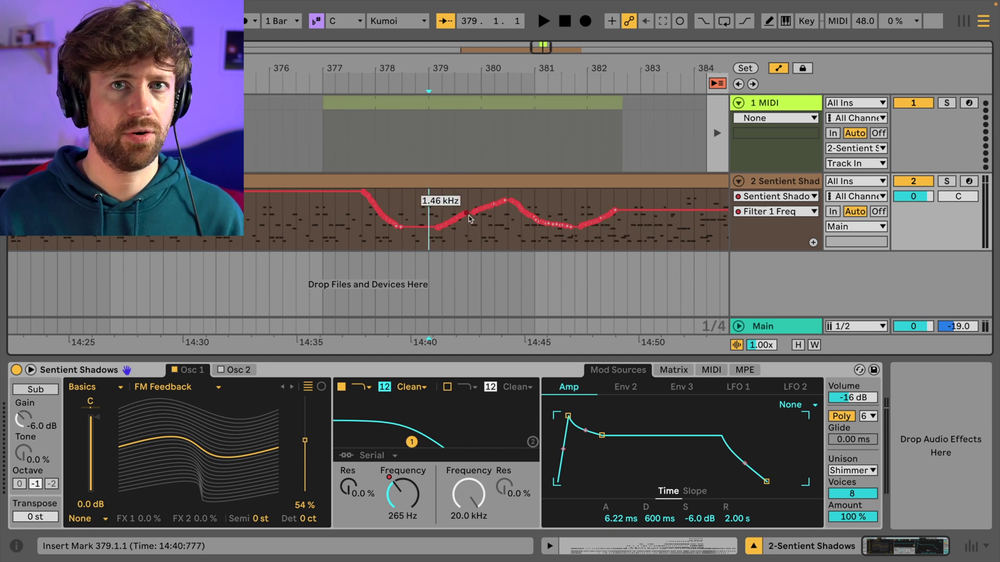
pyautogui.moveTo(384, 233)
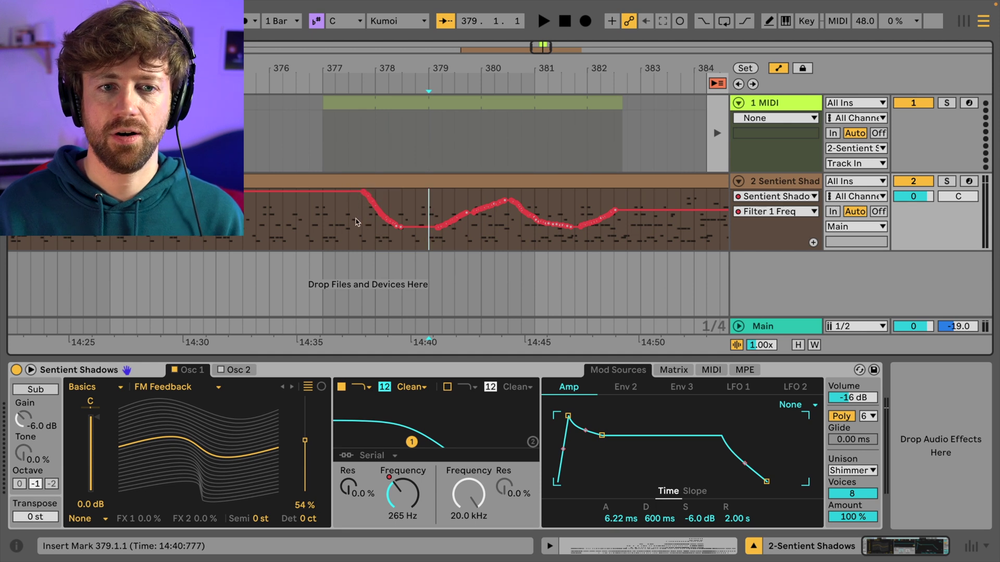
pyautogui.moveTo(281, 197)
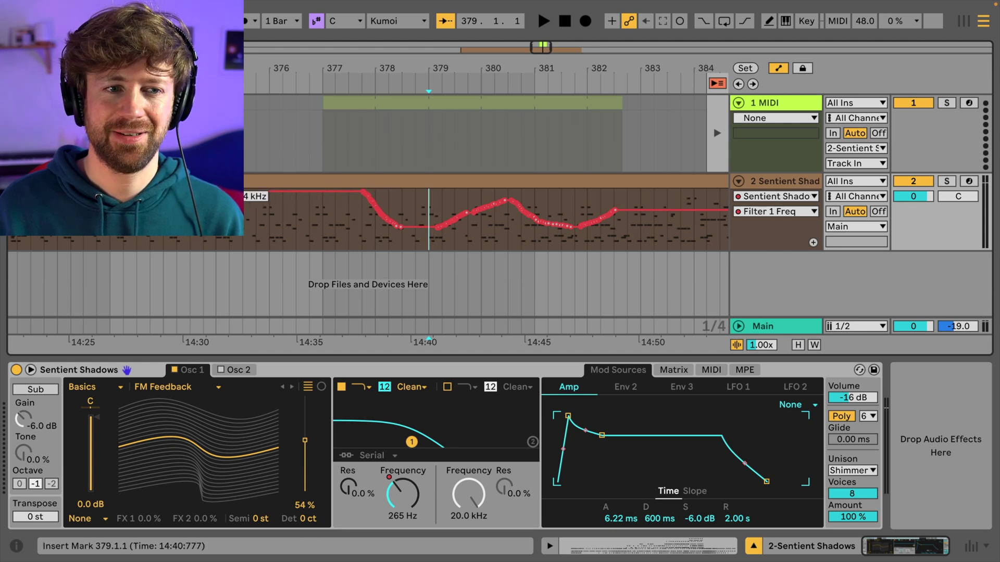
# Step: Lower the Filter 1 Frequency automation to 192 Hz from 374.4.1 to 376.4.1 and place the insert marker at bar 385
pyautogui.moveTo(204, 206); pyautogui.dragTo(280, 243)
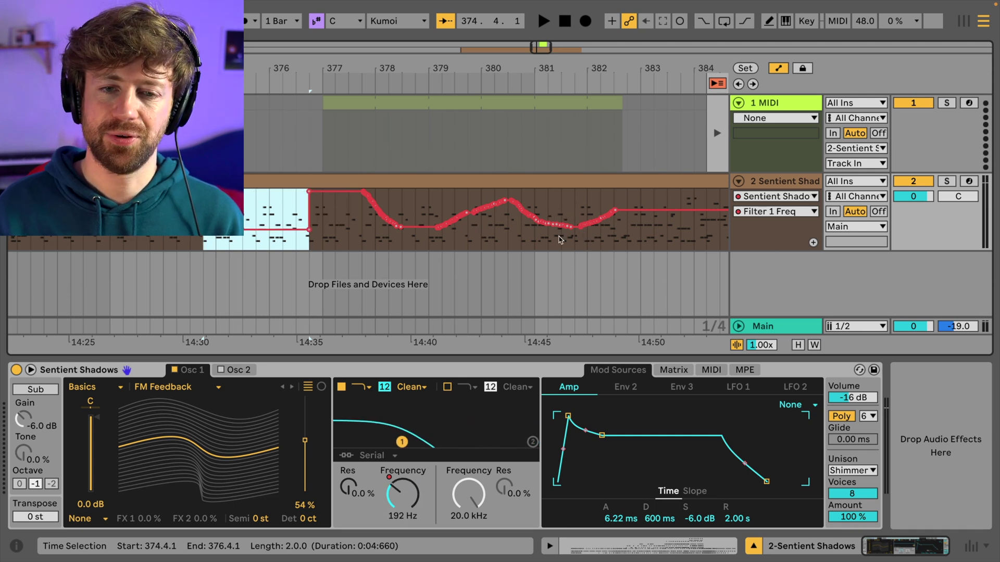
pyautogui.click(504, 246)
pyautogui.press('-')
pyautogui.press('-')
pyautogui.press('-')
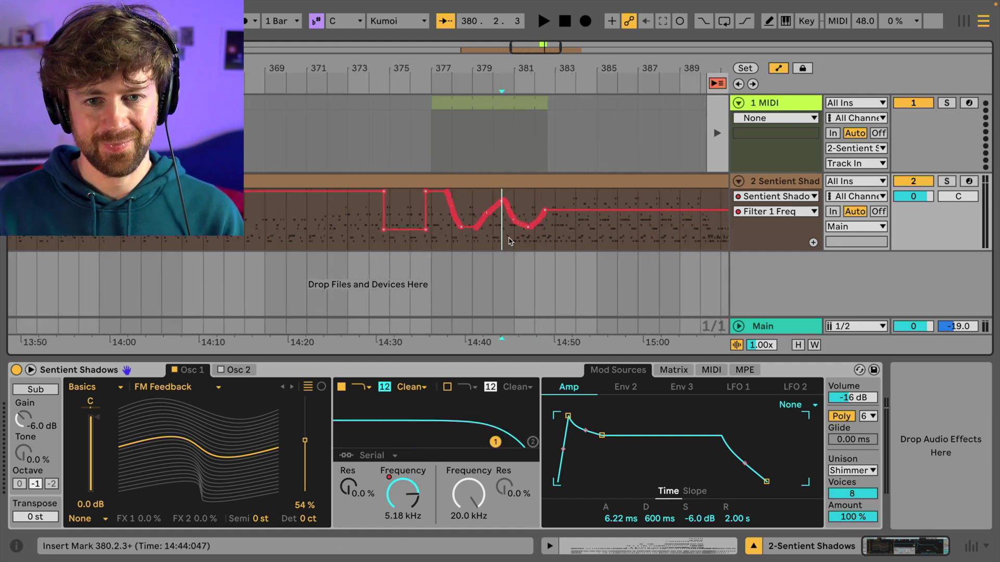
pyautogui.press('-')
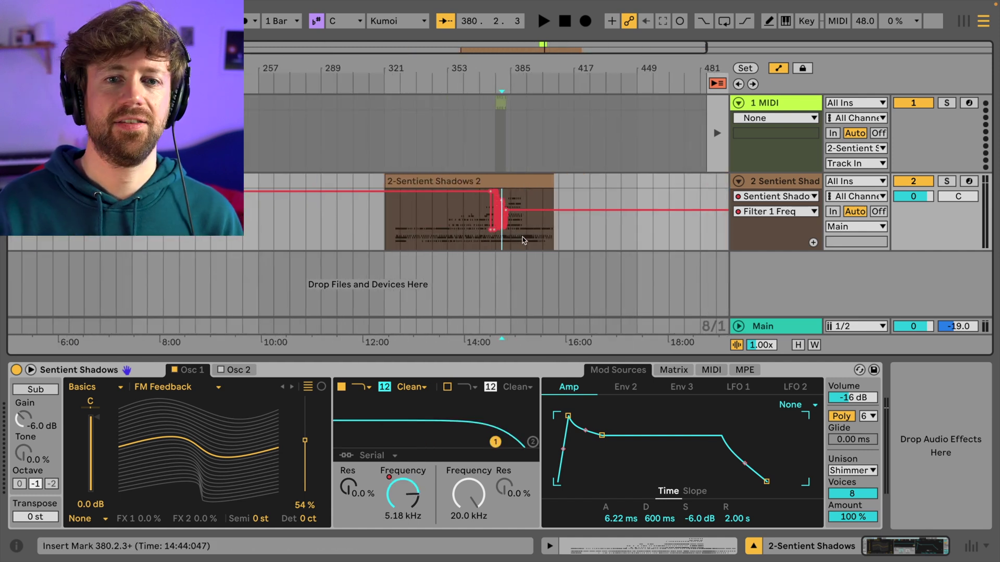
pyautogui.moveTo(540, 214)
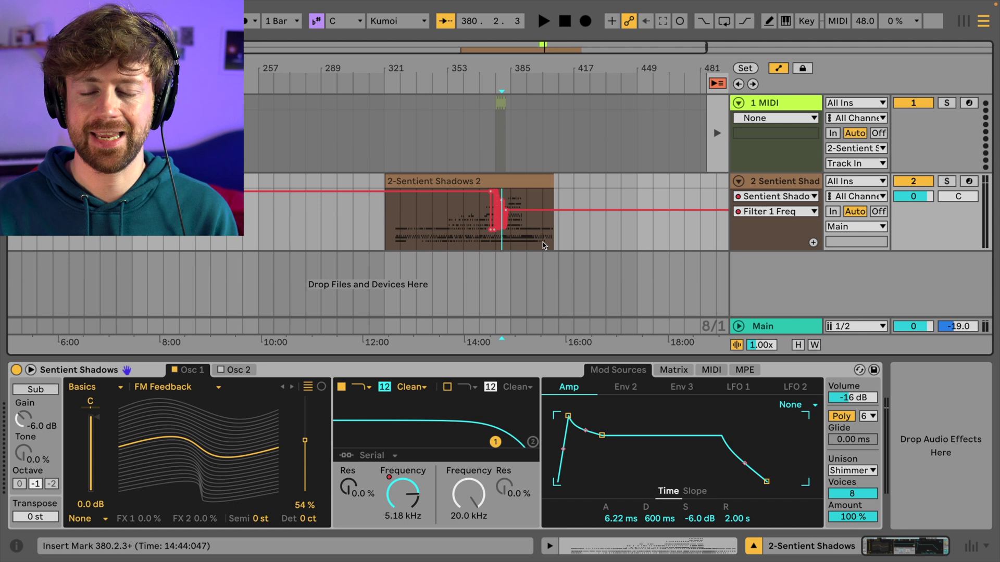
pyautogui.click(524, 234)
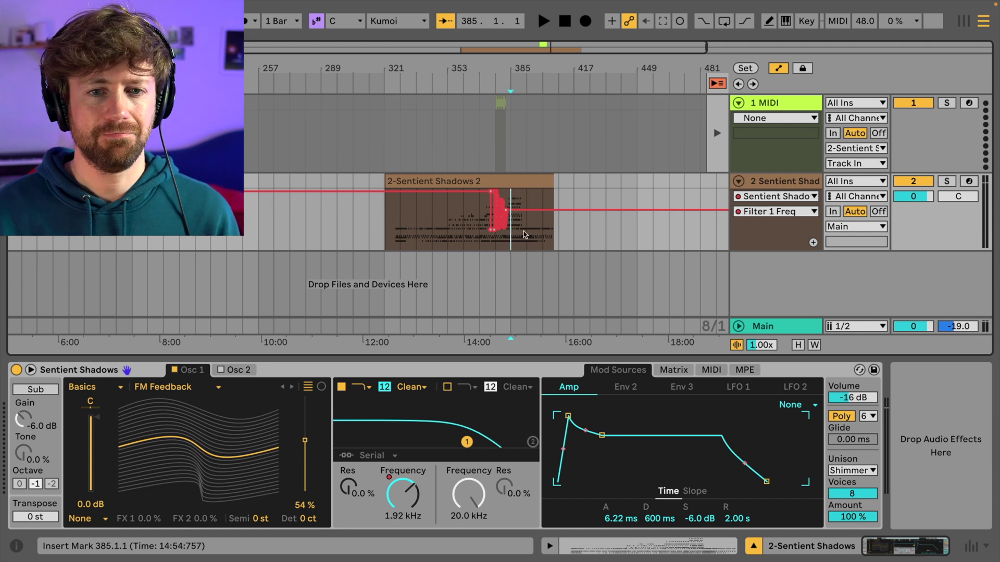